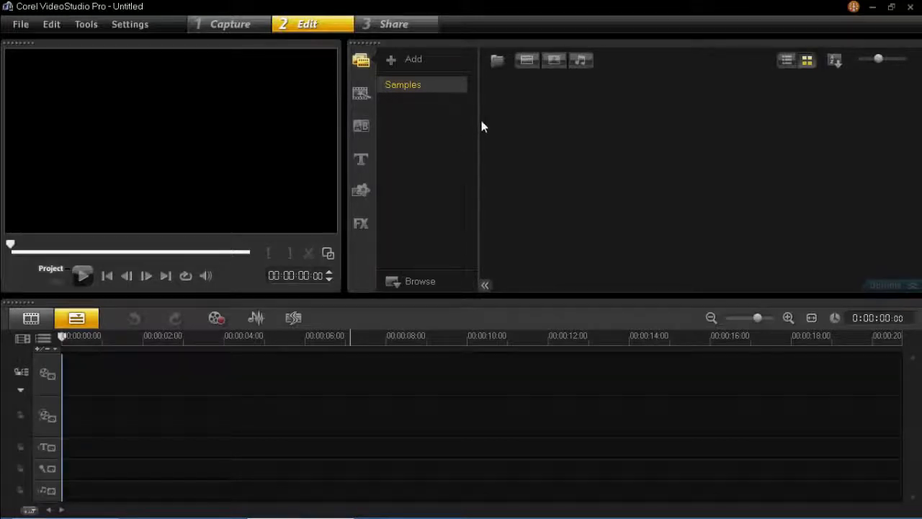
Show the videos, photos and audio files of the Samples library and look through the whole collection
{"action": "left_click", "coordinate": [527, 61]}
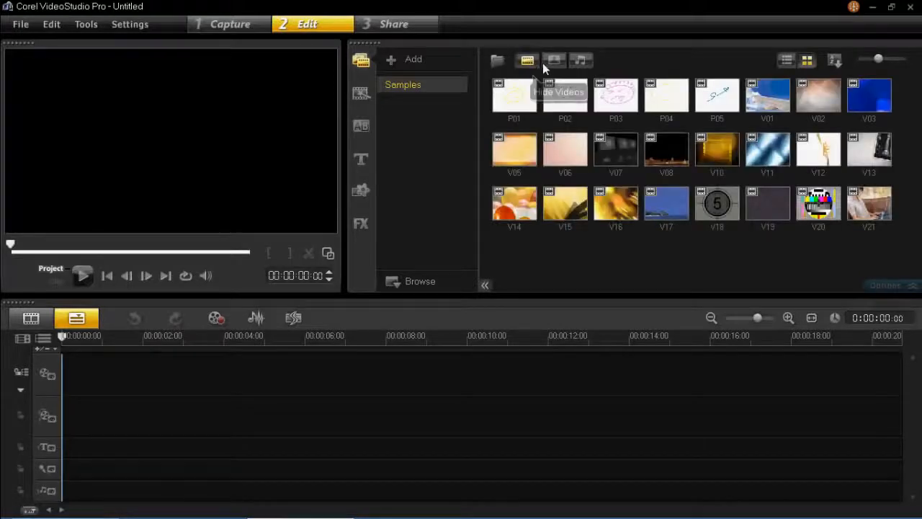
{"action": "left_click", "coordinate": [580, 61]}
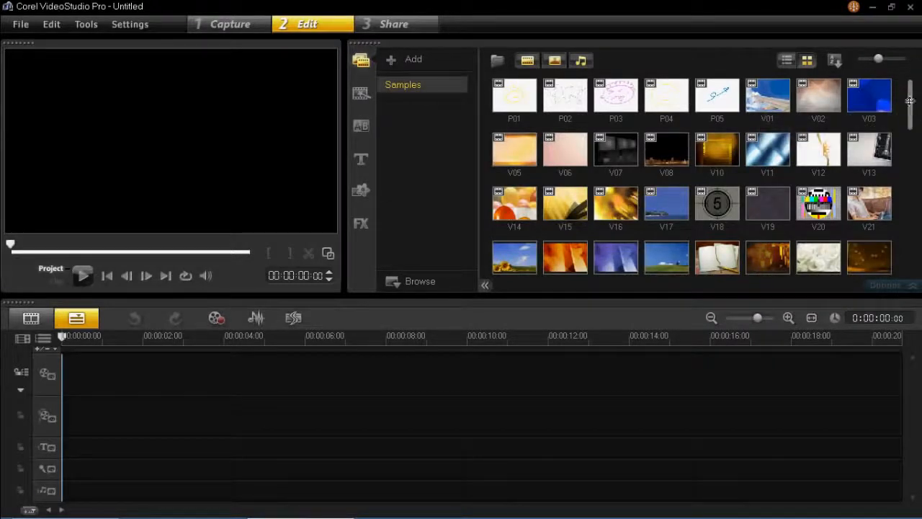
{"action": "scroll", "coordinate": [901, 127], "scroll_direction": "down", "scroll_amount": 2}
{"action": "scroll", "coordinate": [901, 137], "scroll_direction": "down", "scroll_amount": 4}
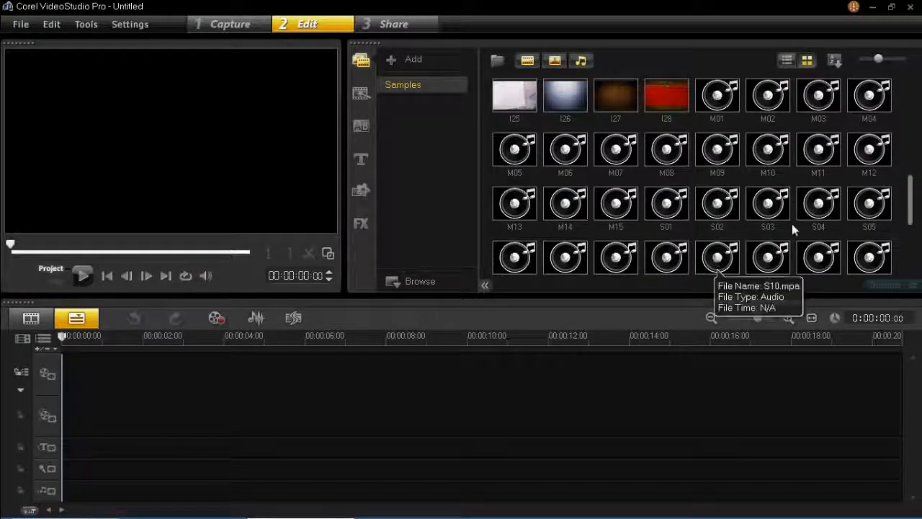
{"action": "left_click_drag", "start_coordinate": [911, 200], "coordinate": [918, 92]}
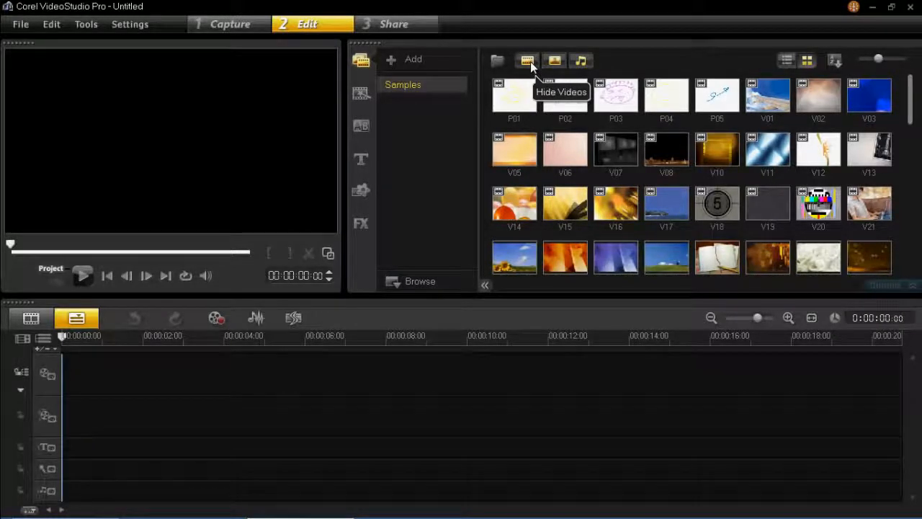
Filter the Samples library by media type, viewing only the videos and only the photos
{"action": "left_click", "coordinate": [580, 60]}
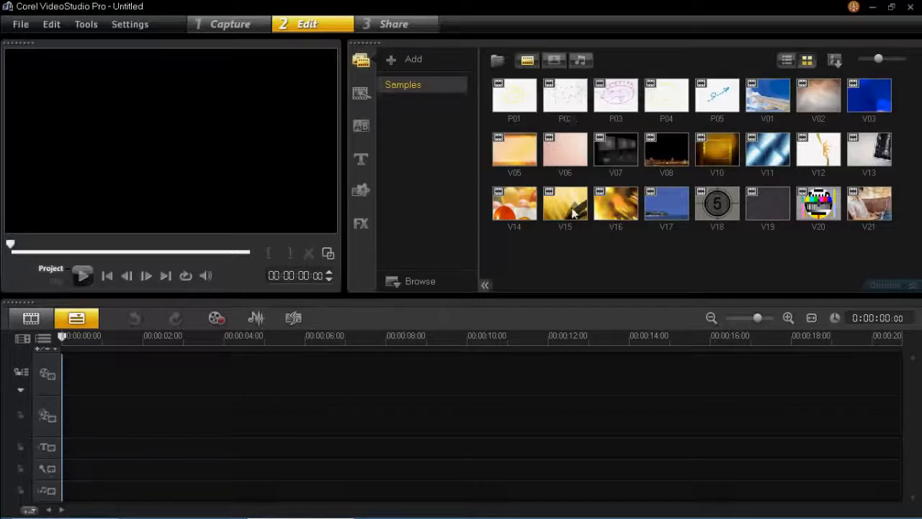
{"action": "left_click", "coordinate": [527, 64]}
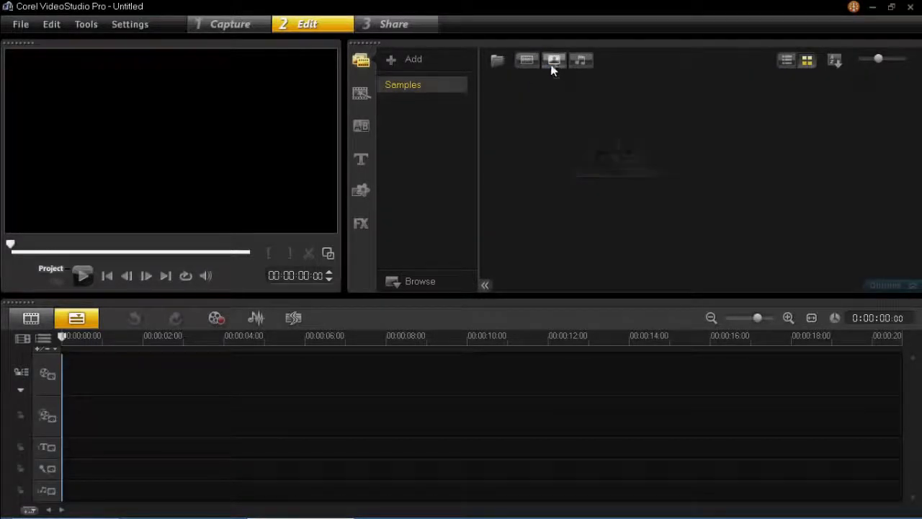
{"action": "left_click", "coordinate": [553, 63]}
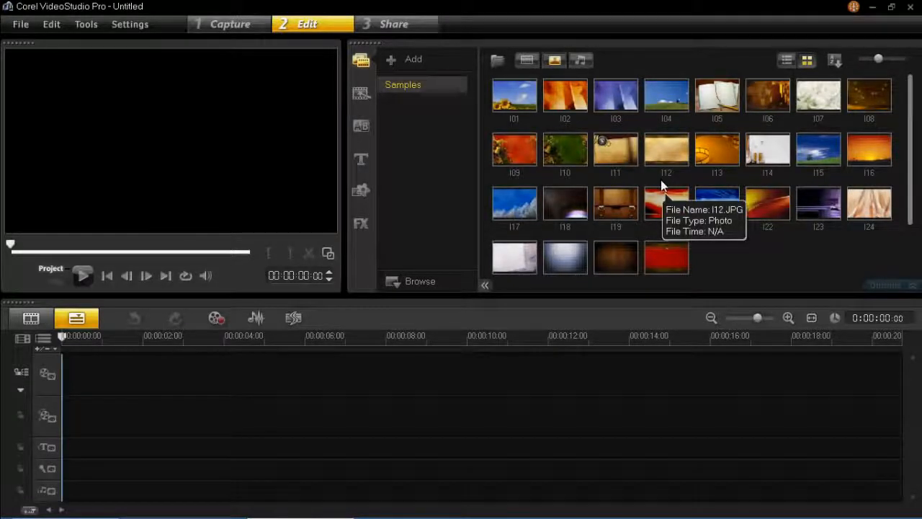
{"action": "left_click", "coordinate": [553, 60]}
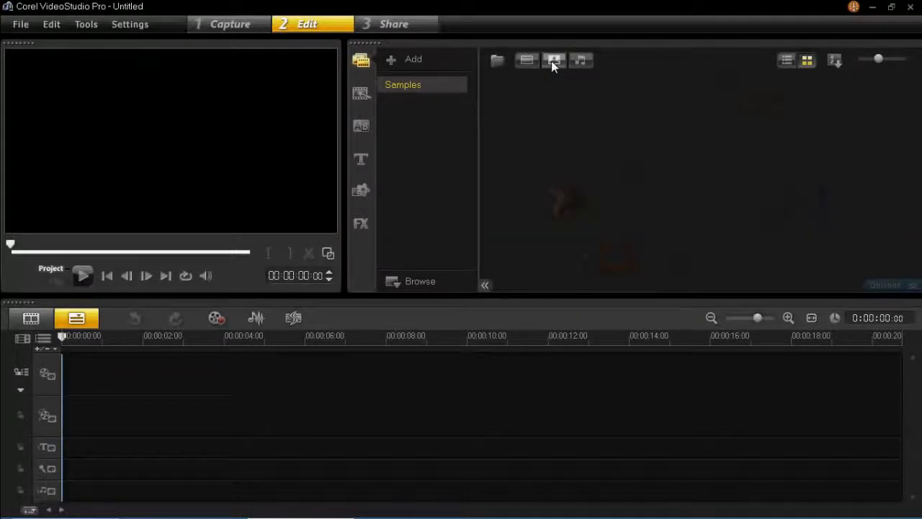
Show the sample videos and place V12 at the start of the video track
{"action": "left_click", "coordinate": [529, 62]}
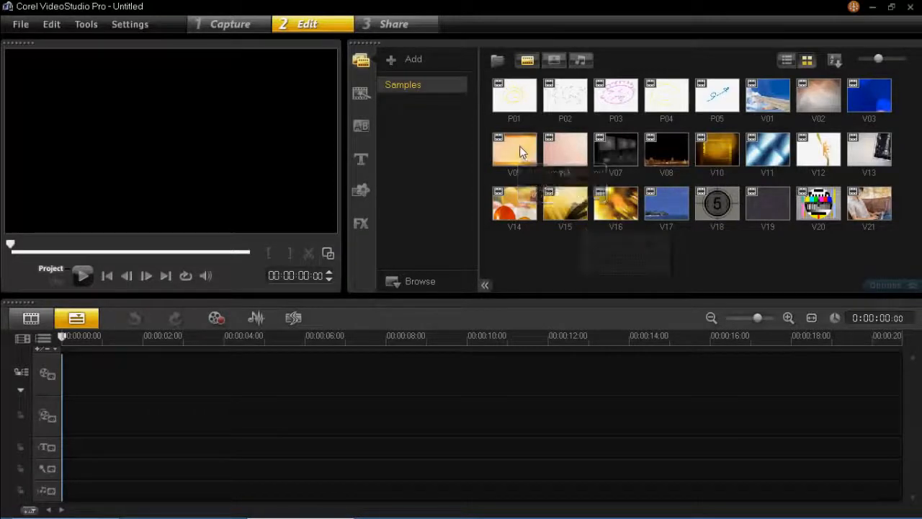
{"action": "left_click_drag", "start_coordinate": [813, 144], "coordinate": [249, 375]}
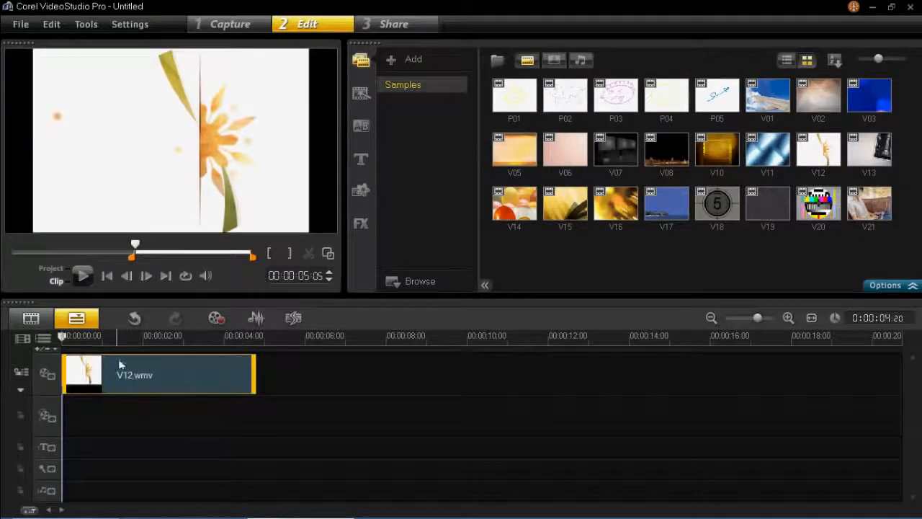
{"action": "left_click_drag", "start_coordinate": [136, 339], "coordinate": [38, 345]}
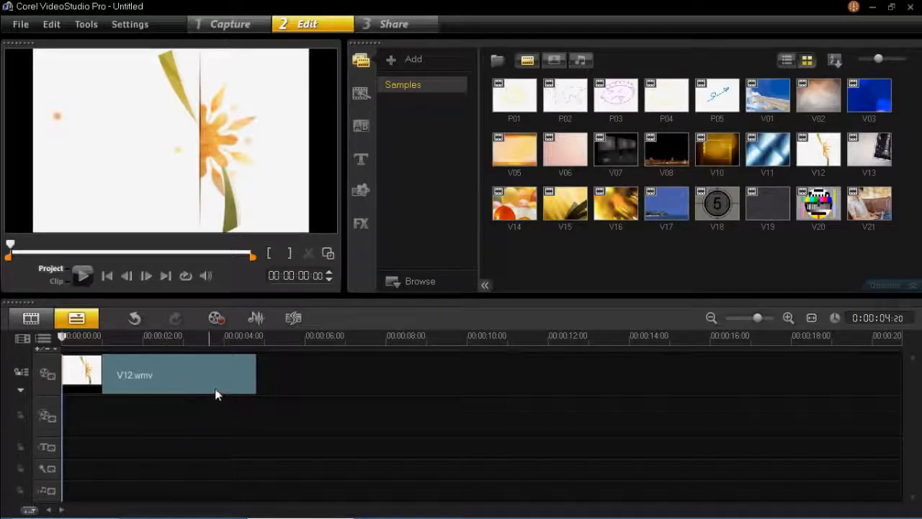
Trim the end of the V12 clip on the video track to a duration of 0:00:04:02
{"action": "left_click", "coordinate": [240, 372]}
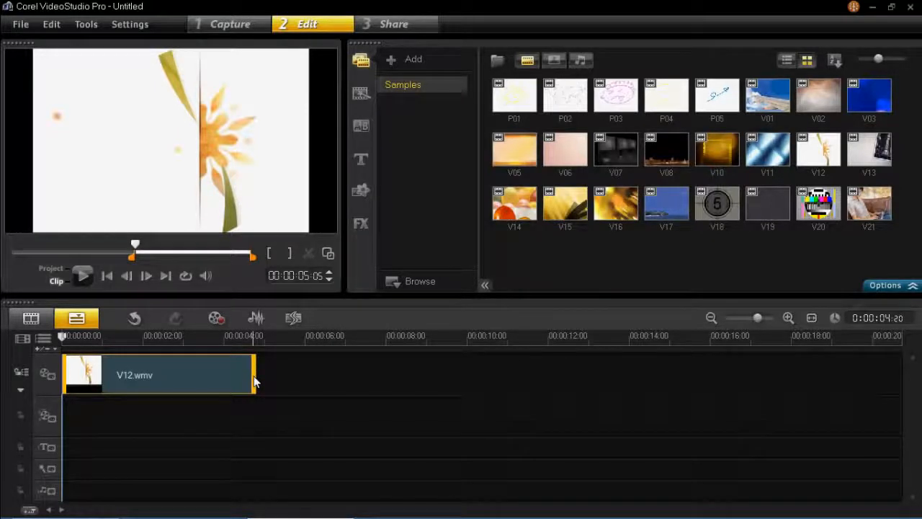
{"action": "left_click_drag", "start_coordinate": [253, 378], "coordinate": [228, 377]}
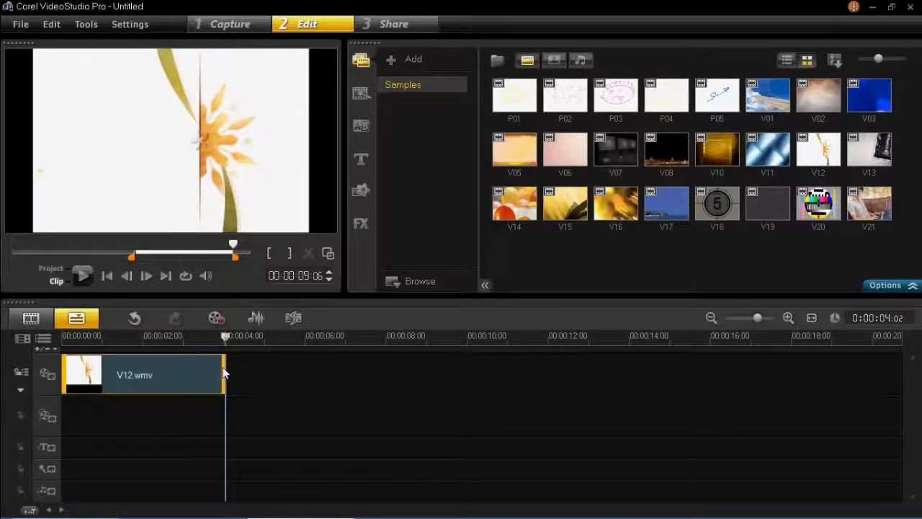
{"action": "left_click", "coordinate": [220, 340]}
{"action": "left_click_drag", "start_coordinate": [220, 341], "coordinate": [229, 340]}
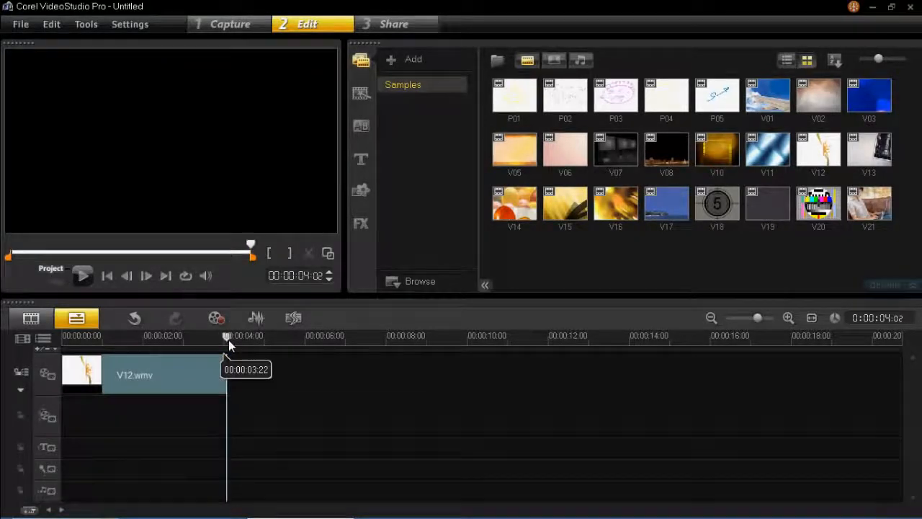
Extend the end of the trimmed V12 clip back to a duration of 0:00:04:20
{"action": "left_click", "coordinate": [224, 374]}
{"action": "left_click_drag", "start_coordinate": [226, 375], "coordinate": [298, 368]}
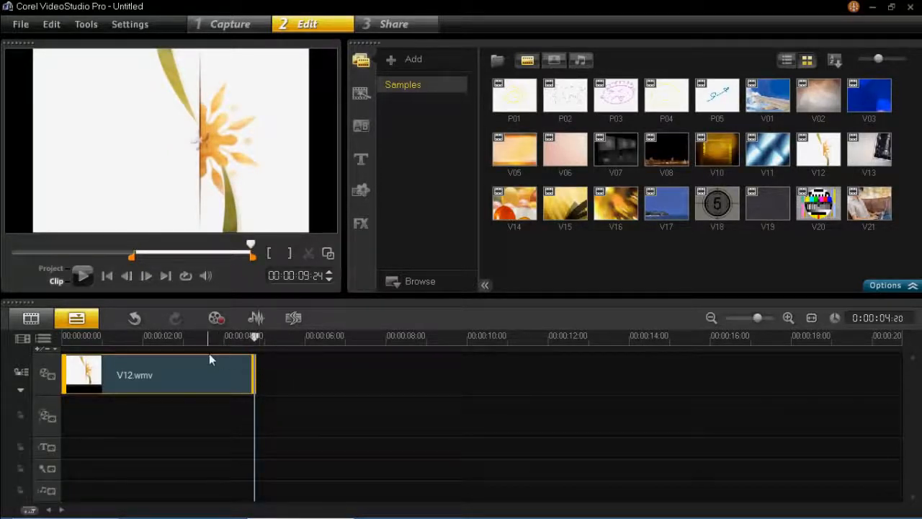
{"action": "left_click", "coordinate": [269, 357]}
{"action": "key", "text": "space"}
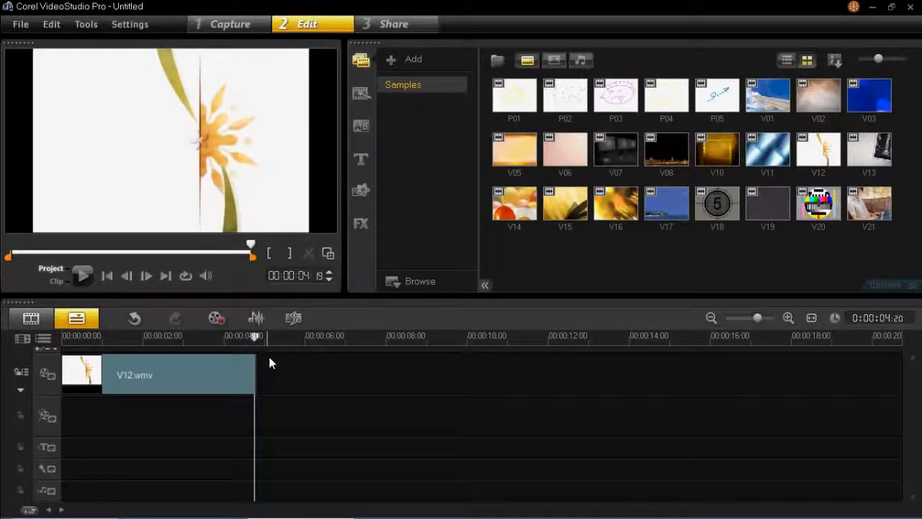
Add a title at the start of the project with the presenter's first name in possessive form, without apostrophe, followed by "top Tips"
{"action": "left_click", "coordinate": [361, 160]}
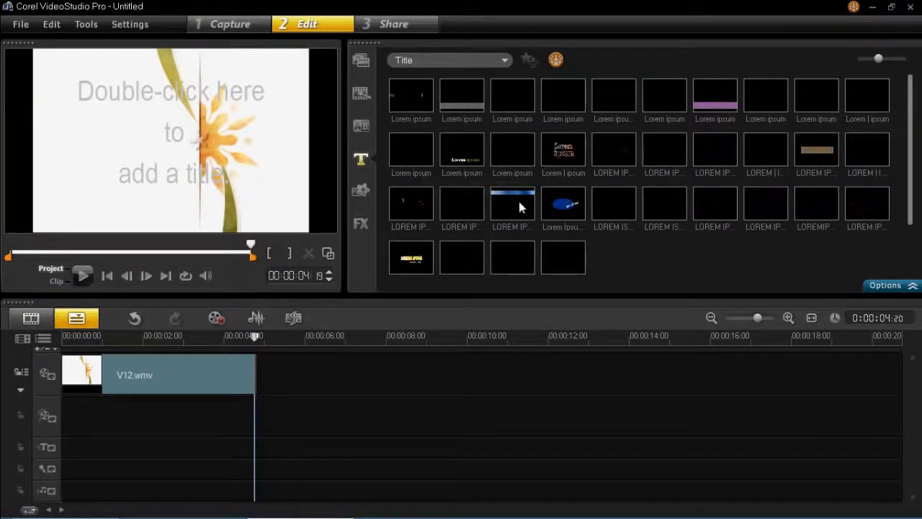
{"action": "left_click", "coordinate": [868, 285]}
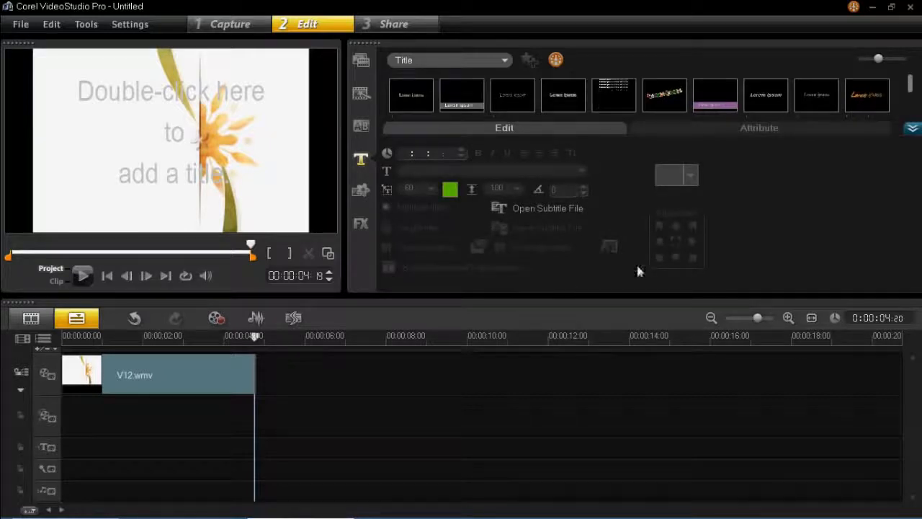
{"action": "left_click_drag", "start_coordinate": [97, 339], "coordinate": [62, 340]}
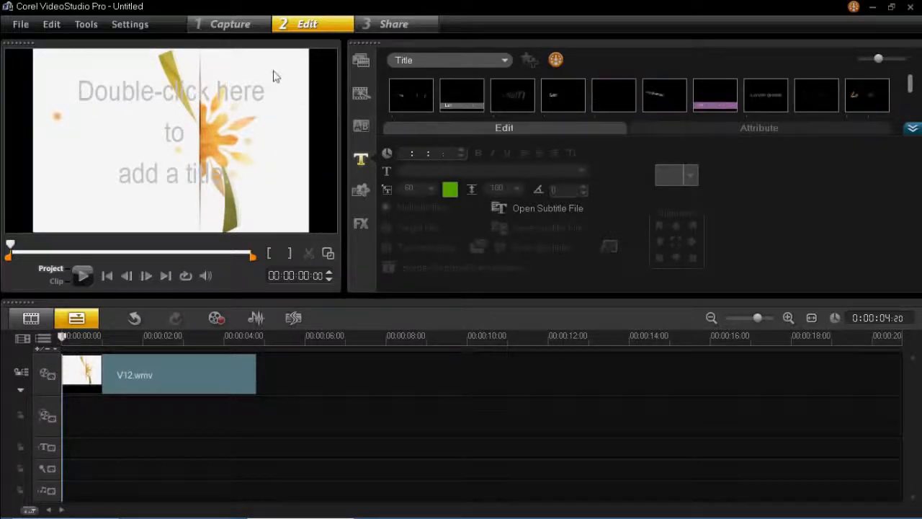
{"action": "double_click", "coordinate": [180, 156]}
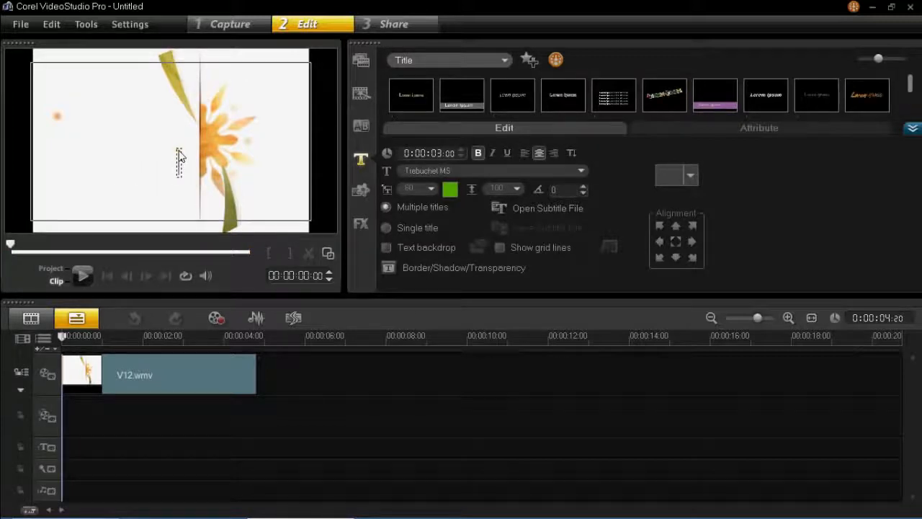
{"action": "type", "text": "Dave "}
{"action": "type", "text": " top Tip"}
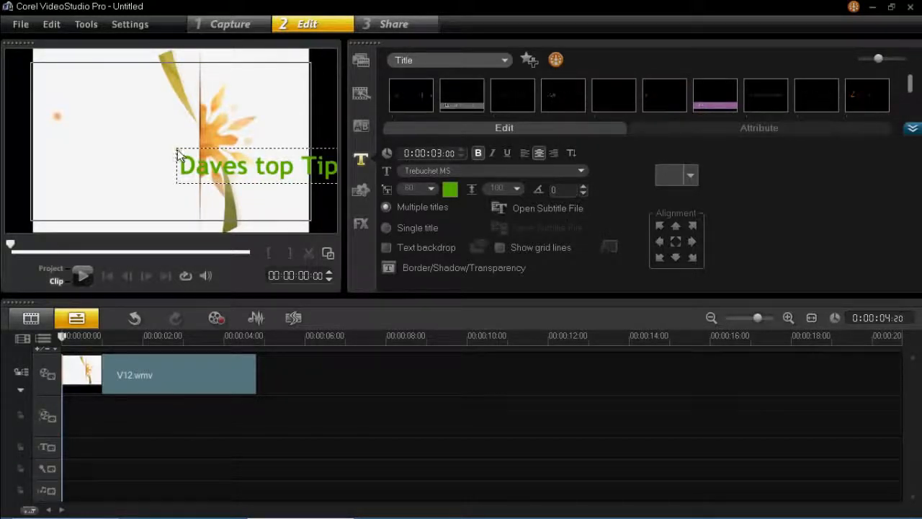
Move the title to the upper left of the video frame and capitalise its second word as "Top"
{"action": "left_click", "coordinate": [226, 151]}
{"action": "left_click_drag", "start_coordinate": [222, 176], "coordinate": [91, 97]}
{"action": "left_click", "coordinate": [115, 97]}
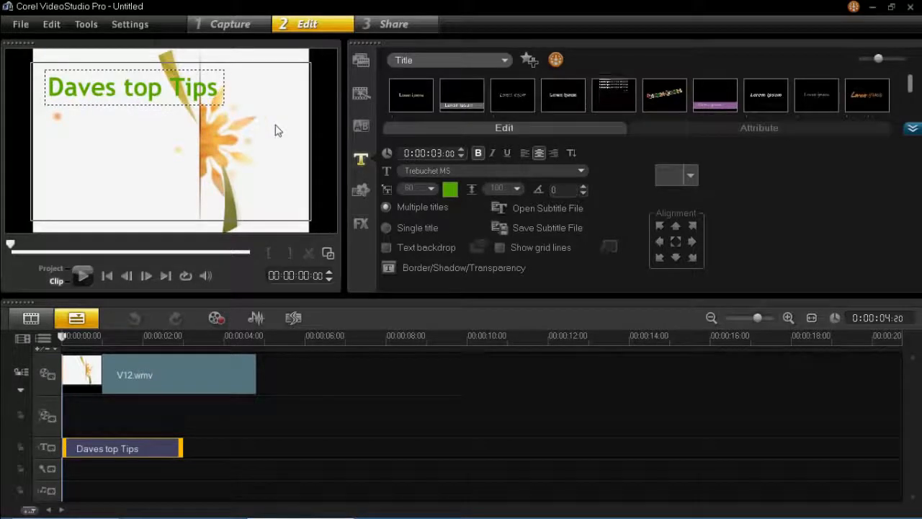
{"action": "key", "text": "BackSpace"}
{"action": "type", "text": "T"}
{"action": "key", "text": "Return"}
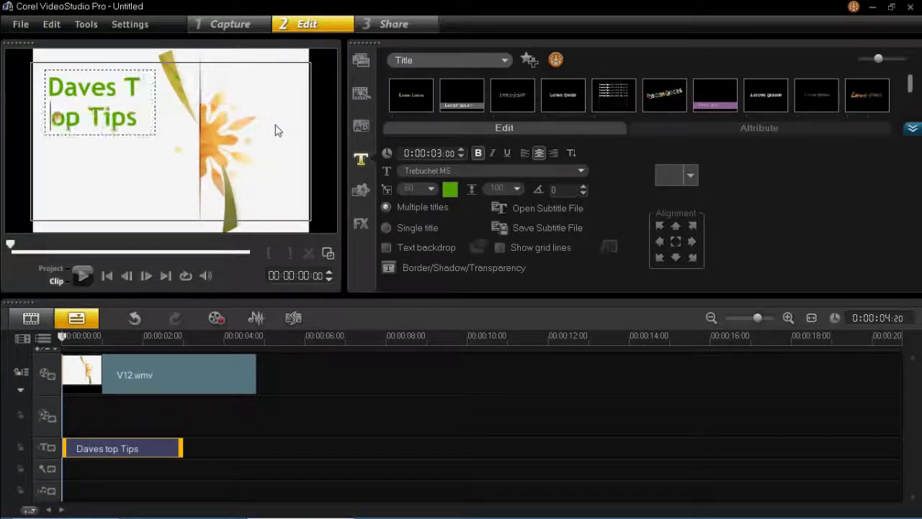
{"action": "key", "text": "BackSpace"}
{"action": "left_click", "coordinate": [153, 122]}
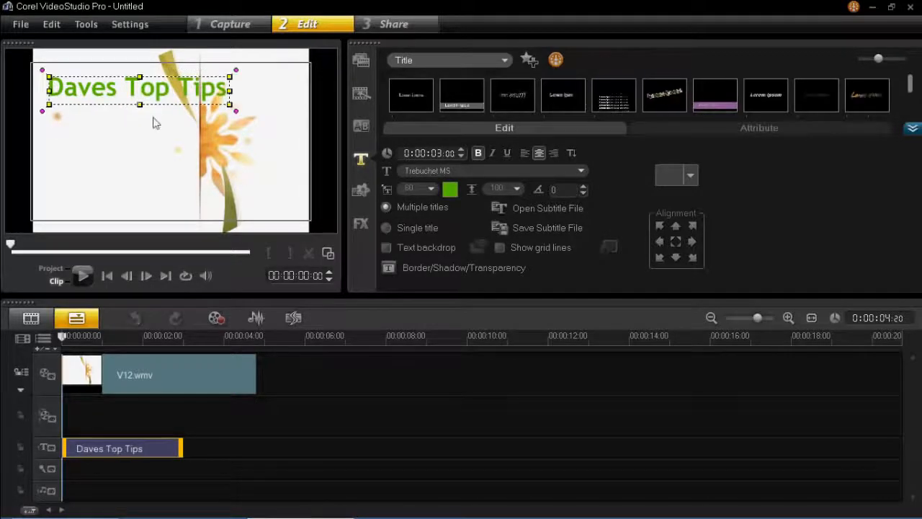
Move the title to the lower left of the video frame and insert an apostrophe before the "s" of the name
{"action": "left_click_drag", "start_coordinate": [174, 86], "coordinate": [165, 196]}
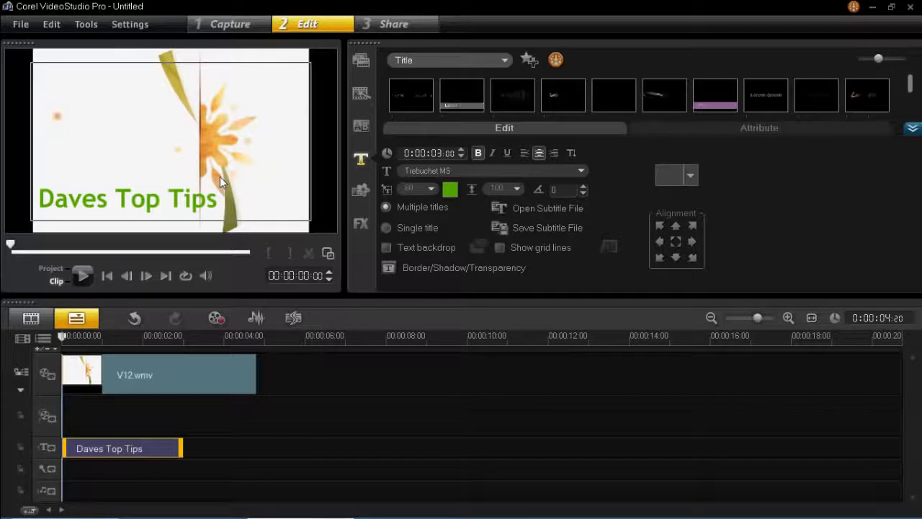
{"action": "double_click", "coordinate": [95, 201]}
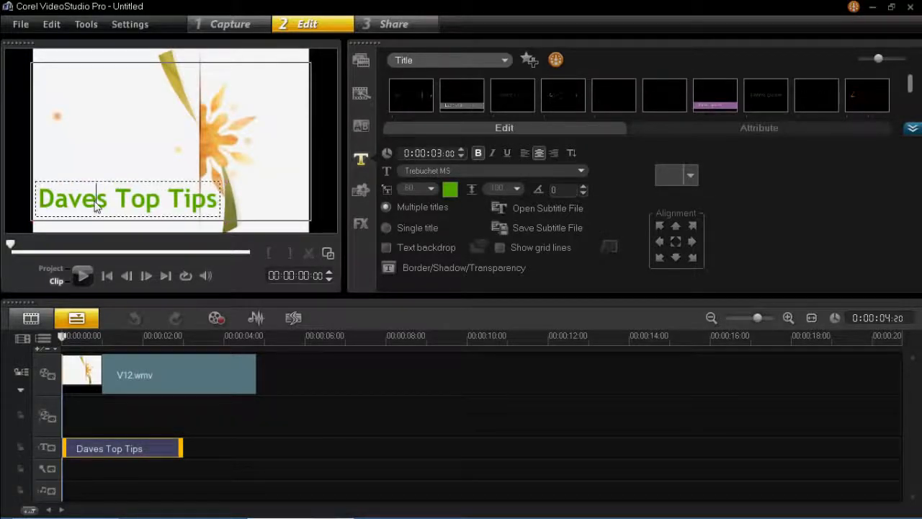
{"action": "type", "text": "'"}
{"action": "left_click", "coordinate": [176, 154]}
{"action": "left_click", "coordinate": [179, 155]}
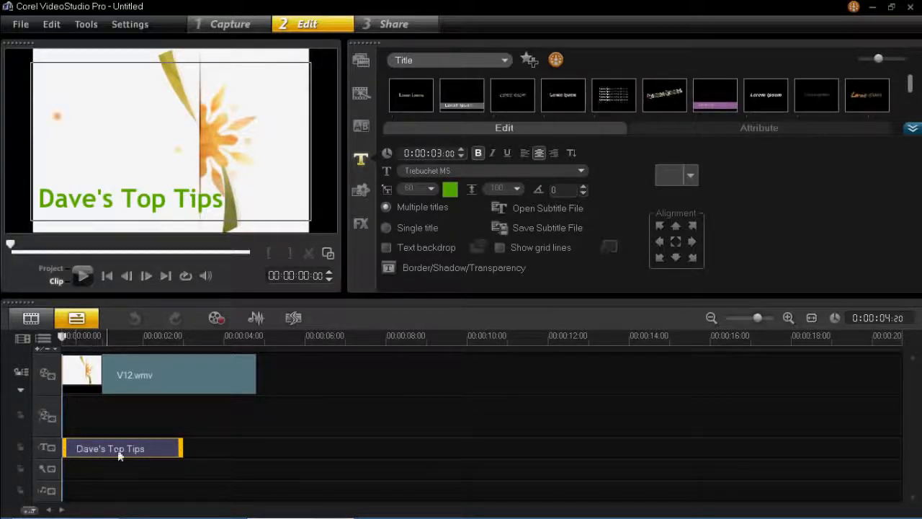
Preview the project from the beginning to check how long the title stays over the V12 clip
{"action": "left_click_drag", "start_coordinate": [122, 345], "coordinate": [51, 329]}
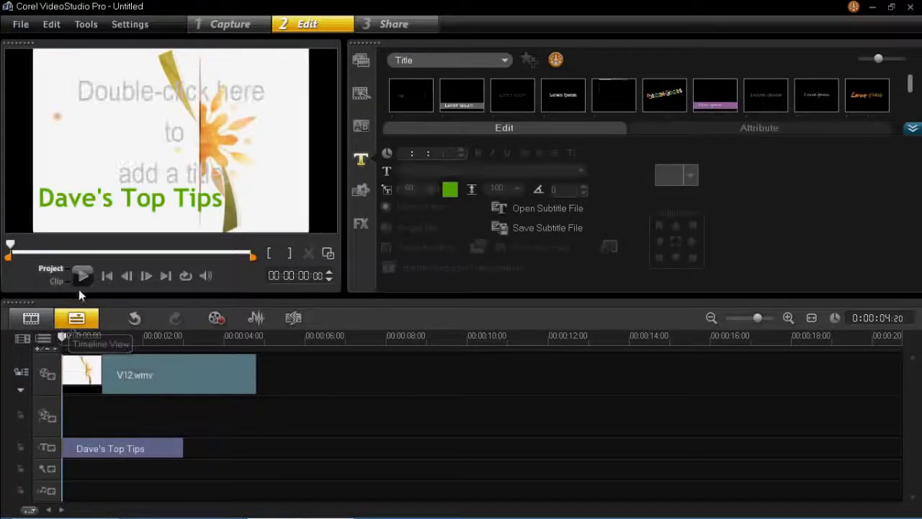
{"action": "mouse_move", "coordinate": [283, 516]}
{"action": "key", "text": "space"}
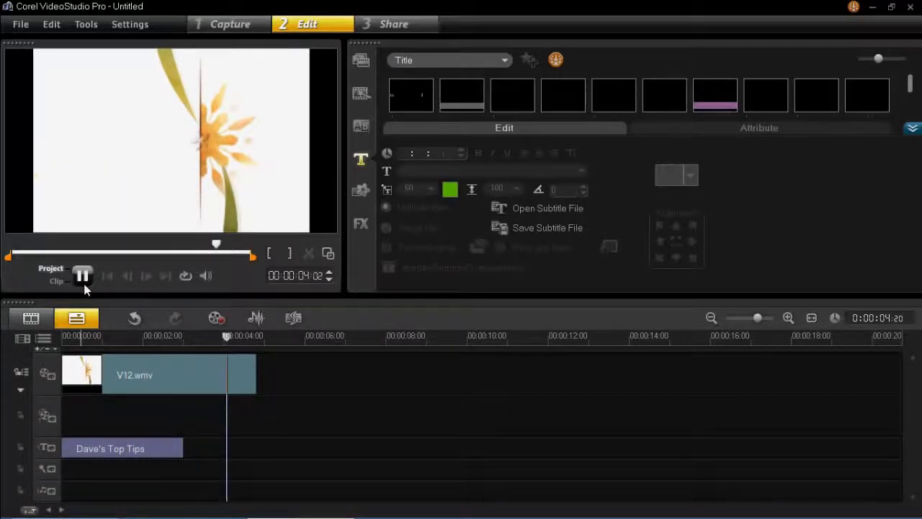
{"action": "key", "text": "space"}
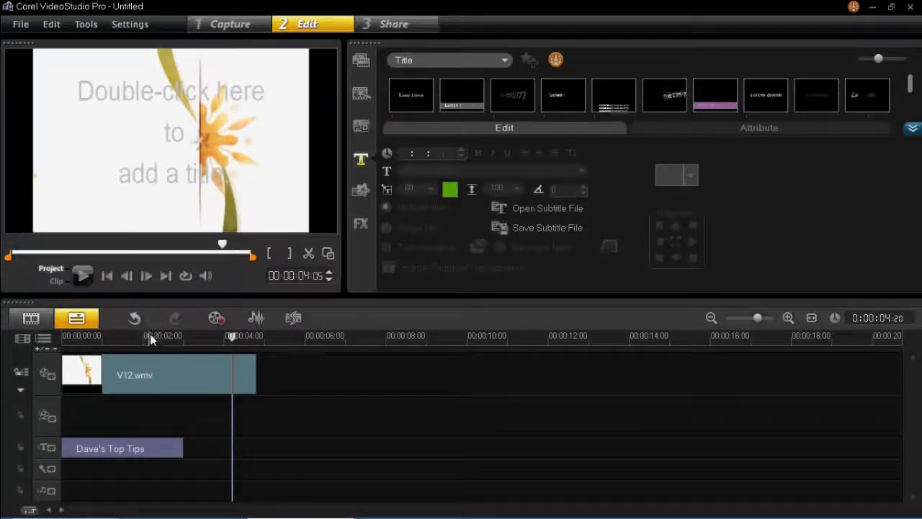
Extend the title clip on the title track to end with the V12 clip, for a duration of 0:00:04:20
{"action": "left_click", "coordinate": [161, 450]}
{"action": "left_click", "coordinate": [175, 336]}
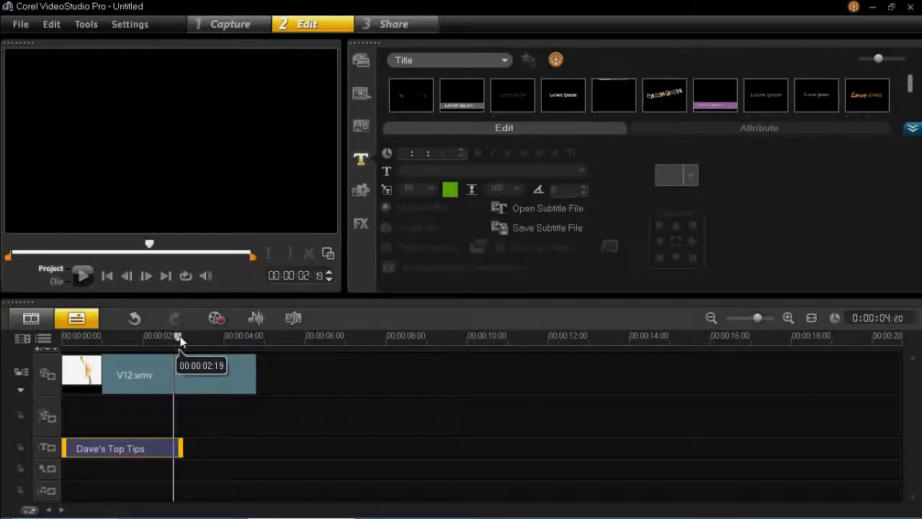
{"action": "left_click", "coordinate": [180, 450]}
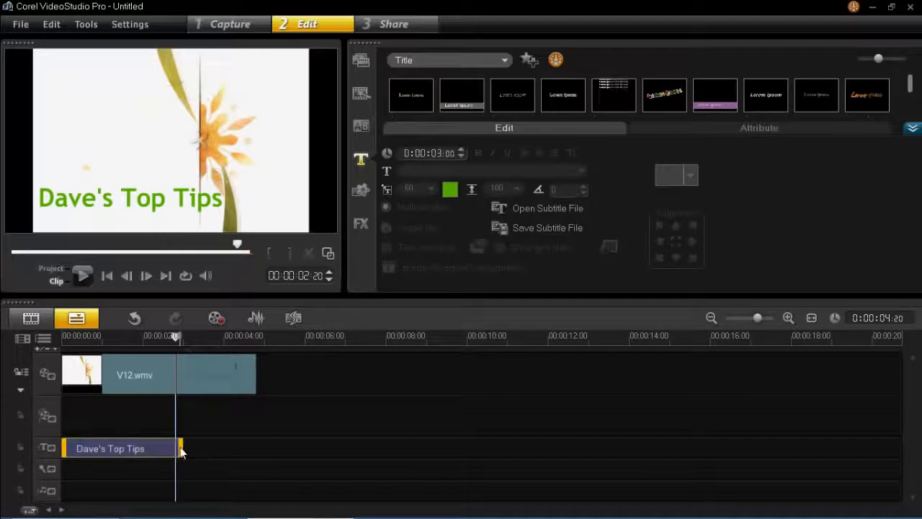
{"action": "left_click_drag", "start_coordinate": [180, 447], "coordinate": [254, 447]}
Play the project from the start to check the lengthened title over the video
{"action": "left_click_drag", "start_coordinate": [223, 350], "coordinate": [65, 339]}
{"action": "left_click", "coordinate": [85, 277]}
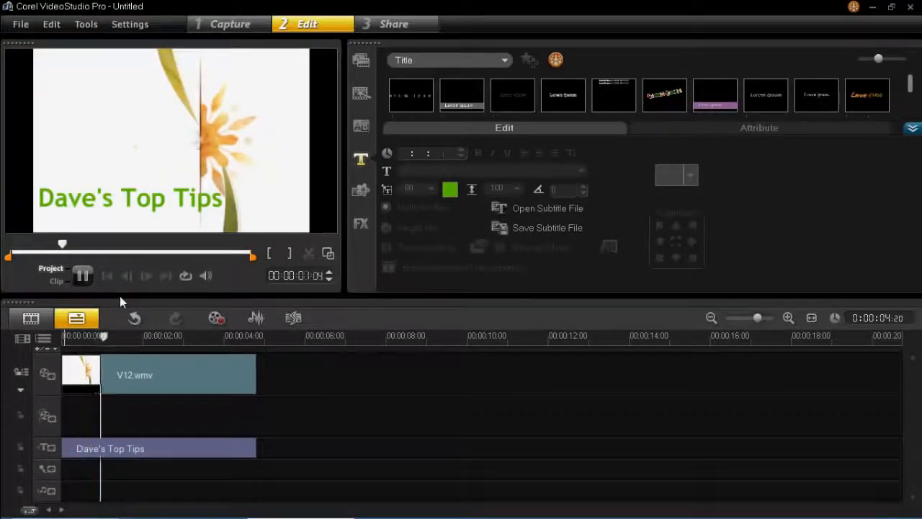
{"action": "left_click", "coordinate": [84, 276]}
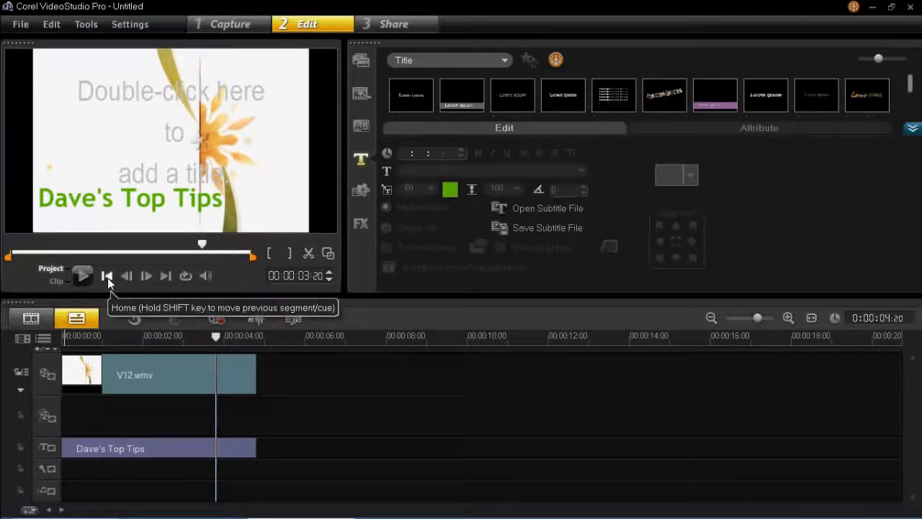
Enable text animation for the title over the V12 clip and set the animation type to Drop
{"action": "left_click", "coordinate": [107, 453]}
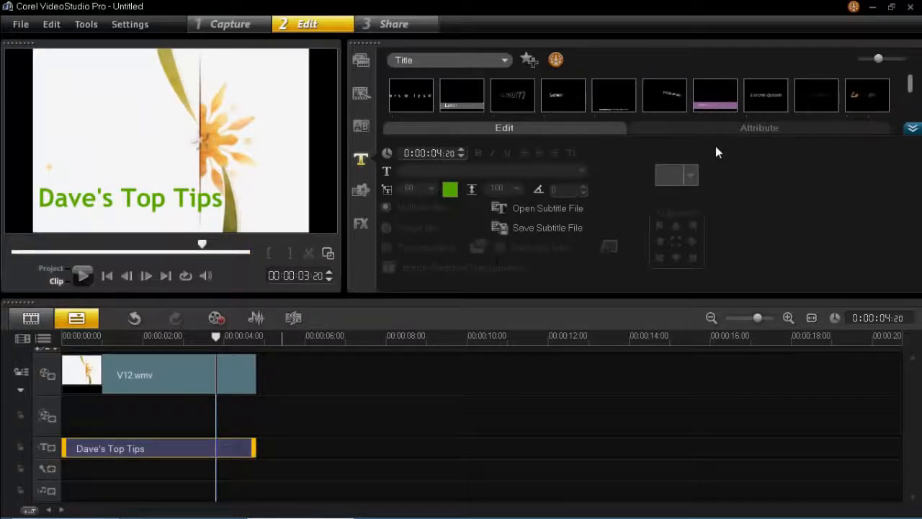
{"action": "left_click", "coordinate": [140, 207]}
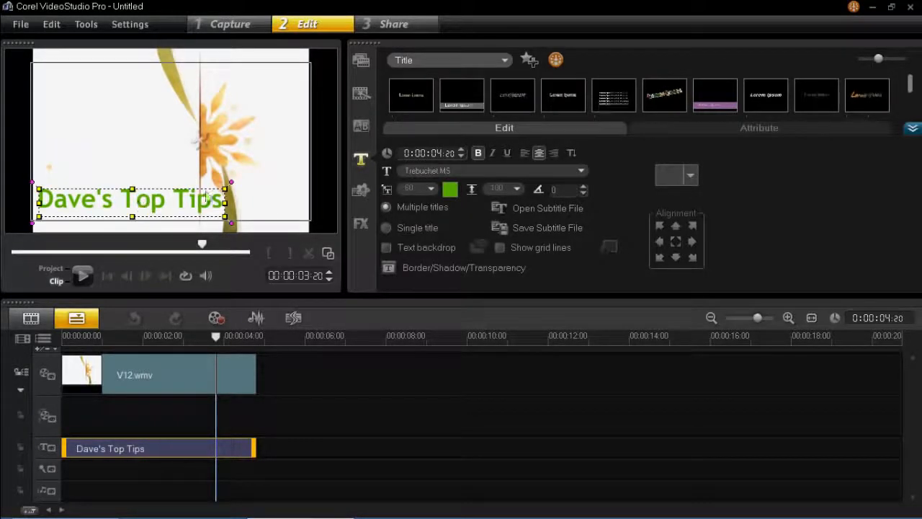
{"action": "left_click", "coordinate": [675, 129]}
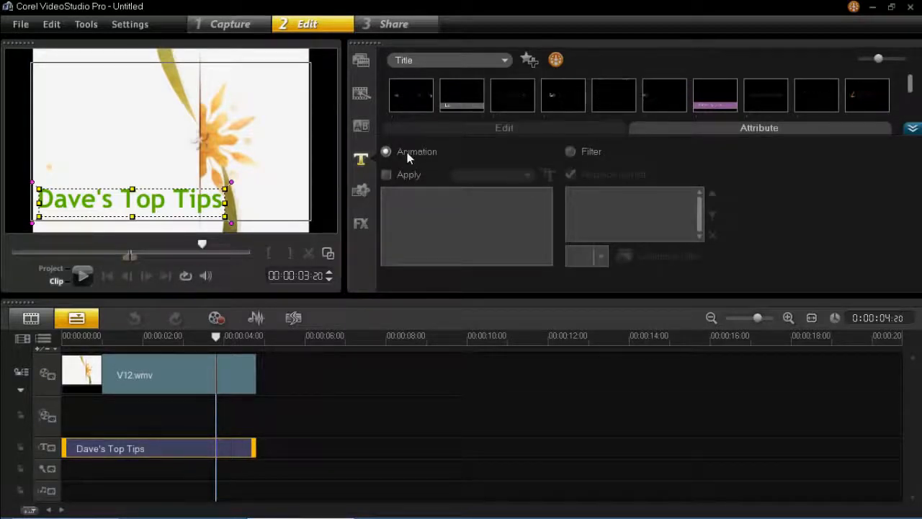
{"action": "left_click", "coordinate": [403, 176]}
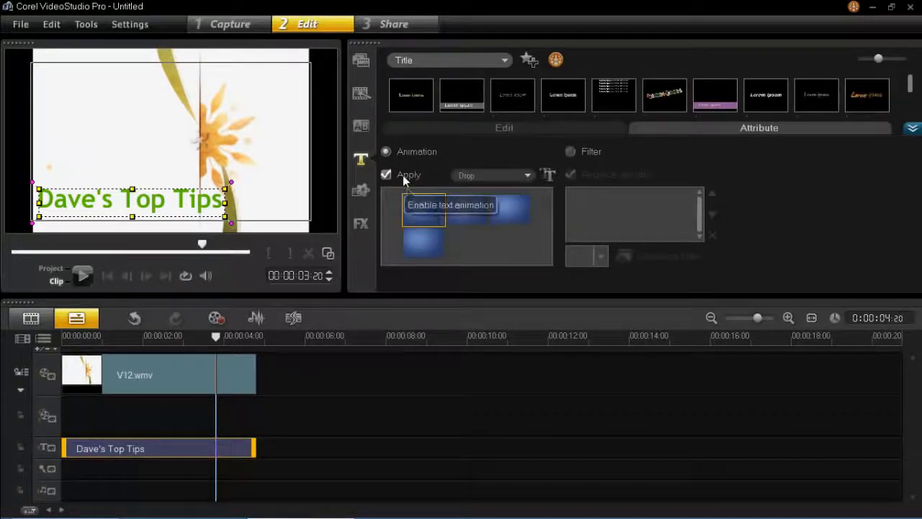
{"action": "left_click", "coordinate": [473, 175]}
{"action": "scroll", "coordinate": [529, 211], "scroll_direction": "down", "scroll_amount": 1}
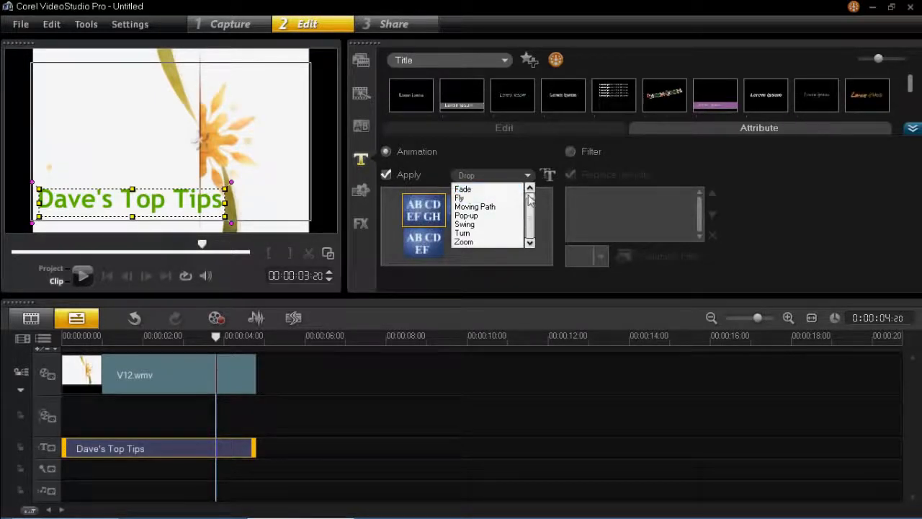
{"action": "scroll", "coordinate": [529, 200], "scroll_direction": "up", "scroll_amount": 1}
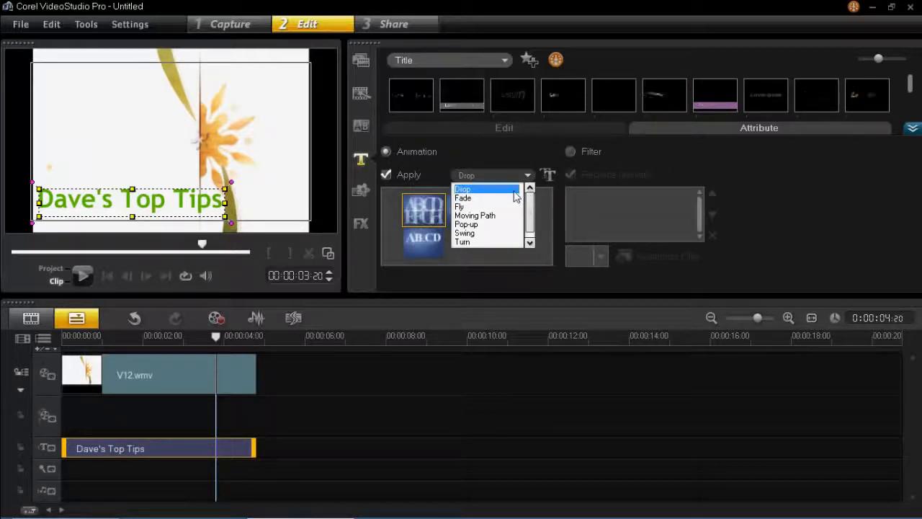
{"action": "left_click", "coordinate": [514, 191]}
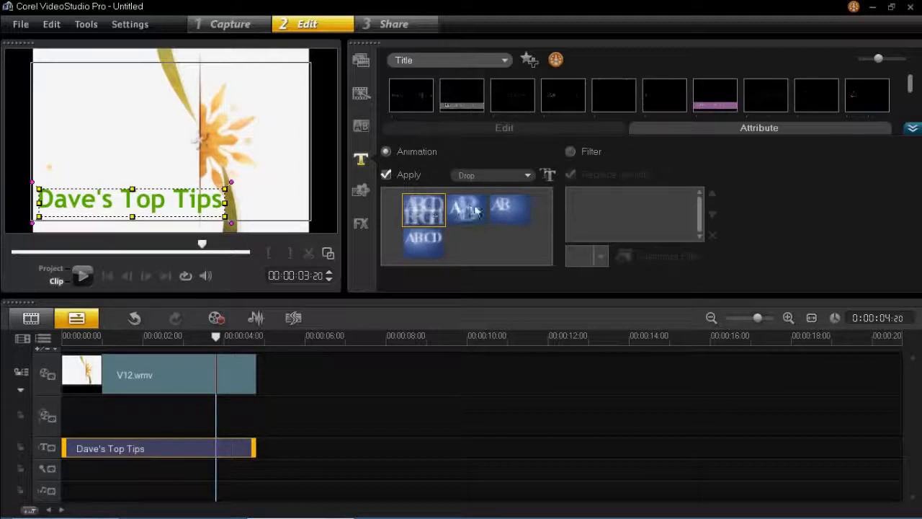
Try the Fly text animation type on the title and browse its presets and the other animation types
{"action": "left_click", "coordinate": [495, 175]}
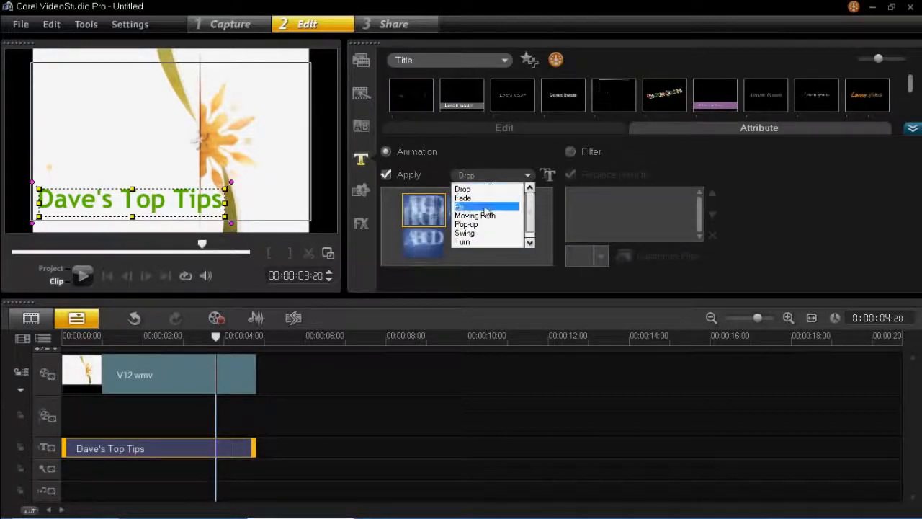
{"action": "left_click", "coordinate": [486, 199]}
{"action": "mouse_move", "coordinate": [547, 204]}
{"action": "left_mouse_down"}
{"action": "mouse_move", "coordinate": [545, 236]}
{"action": "mouse_move", "coordinate": [546, 199]}
{"action": "left_mouse_up"}
{"action": "left_click", "coordinate": [512, 177]}
{"action": "left_click", "coordinate": [511, 181]}
{"action": "left_click", "coordinate": [512, 181]}
{"action": "left_click", "coordinate": [511, 198]}
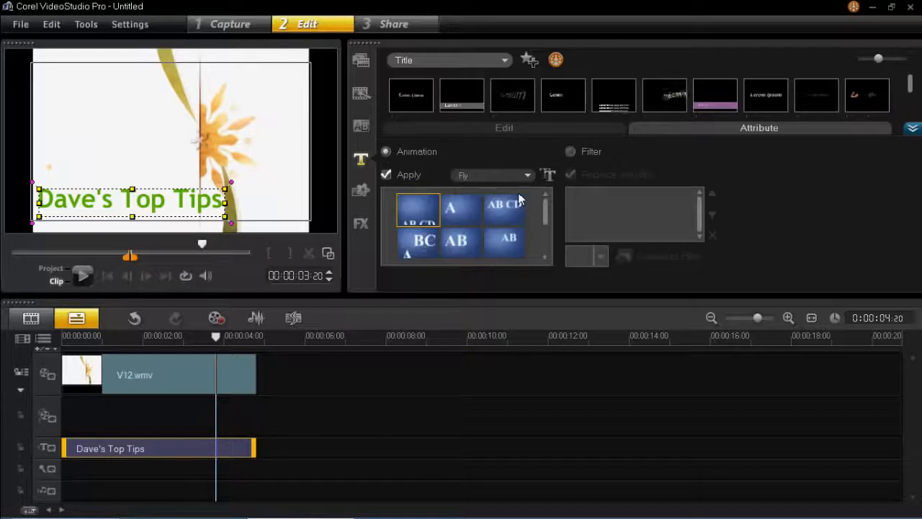
{"action": "left_click_drag", "start_coordinate": [545, 206], "coordinate": [544, 233]}
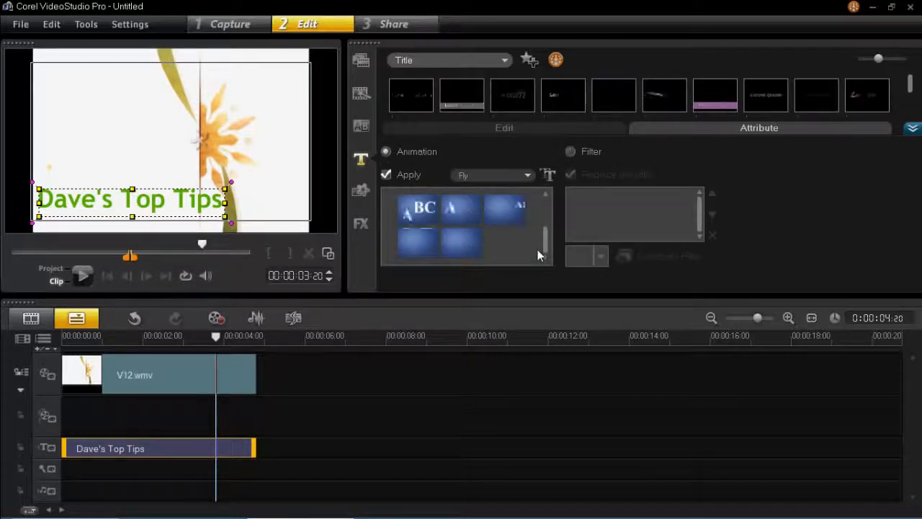
{"action": "left_click", "coordinate": [518, 179]}
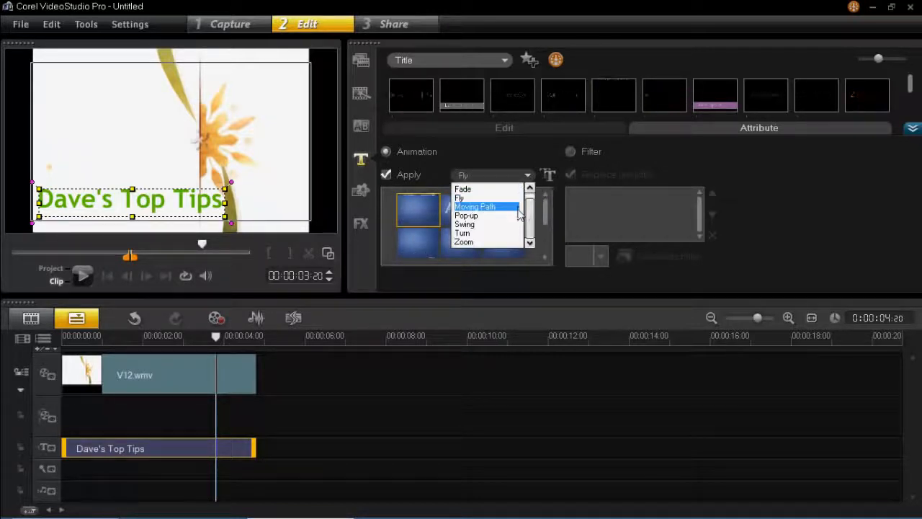
{"action": "left_click", "coordinate": [472, 224]}
Set the title's animation type to Drop and apply the second preset in the first row
{"action": "left_click", "coordinate": [526, 181]}
{"action": "left_click", "coordinate": [529, 186]}
{"action": "left_click", "coordinate": [465, 189]}
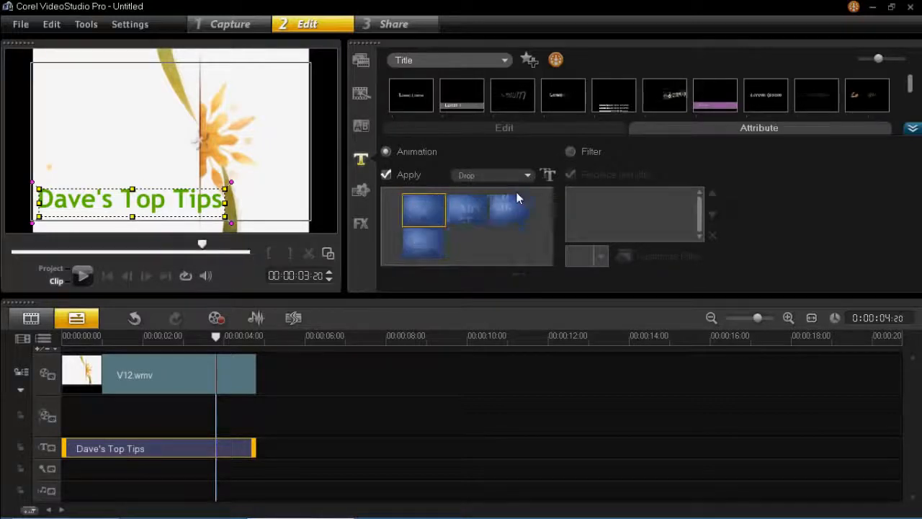
{"action": "left_click", "coordinate": [475, 213]}
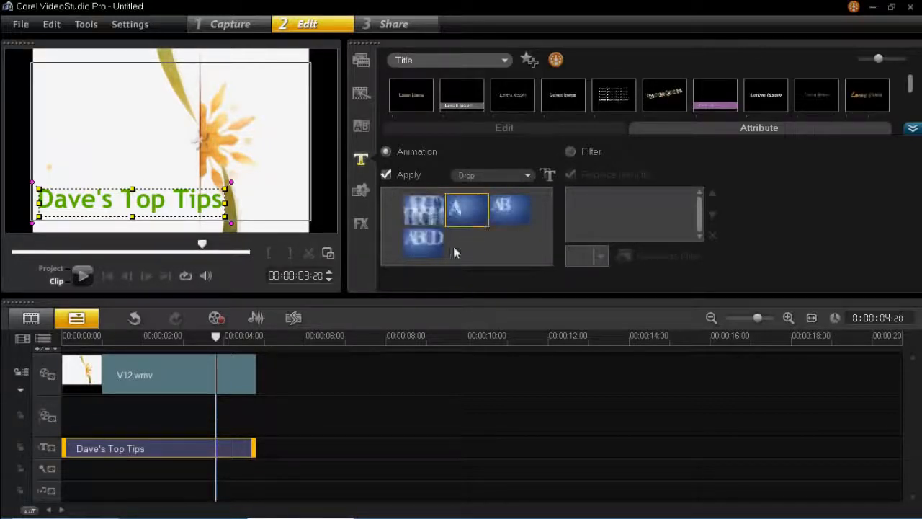
Play the project from the start to check the Drop animation on the title
{"action": "left_click_drag", "start_coordinate": [194, 334], "coordinate": [53, 330]}
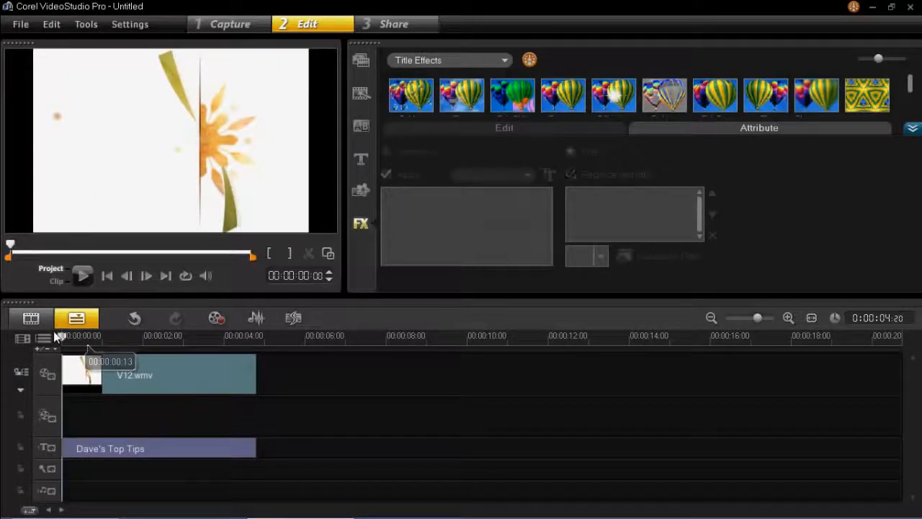
{"action": "left_click", "coordinate": [82, 276]}
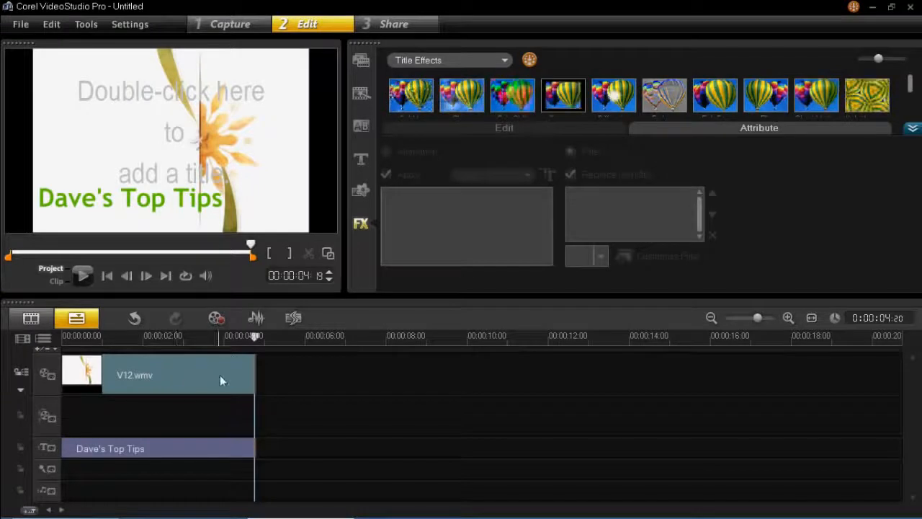
Change the font of the title text in the video frame to Sonic XBd BT
{"action": "left_click", "coordinate": [173, 214]}
{"action": "left_click", "coordinate": [171, 216]}
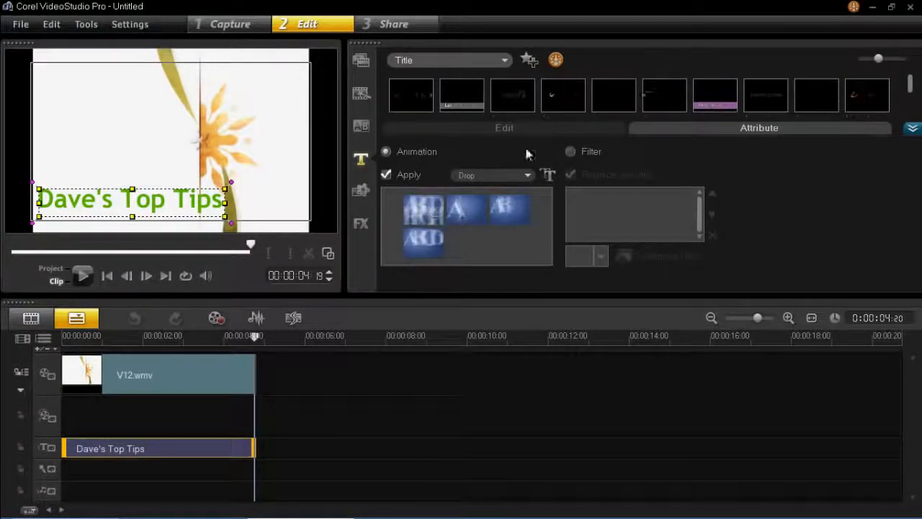
{"action": "left_click", "coordinate": [558, 132]}
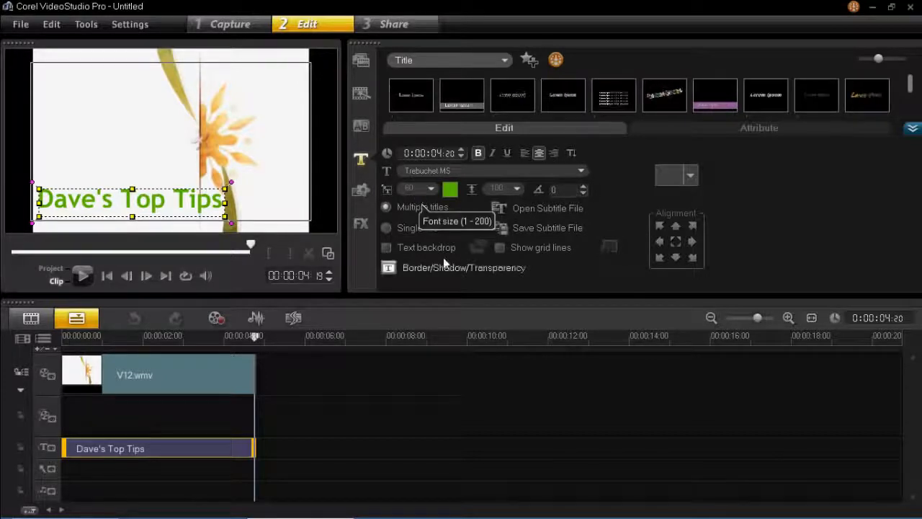
{"action": "left_click", "coordinate": [503, 172]}
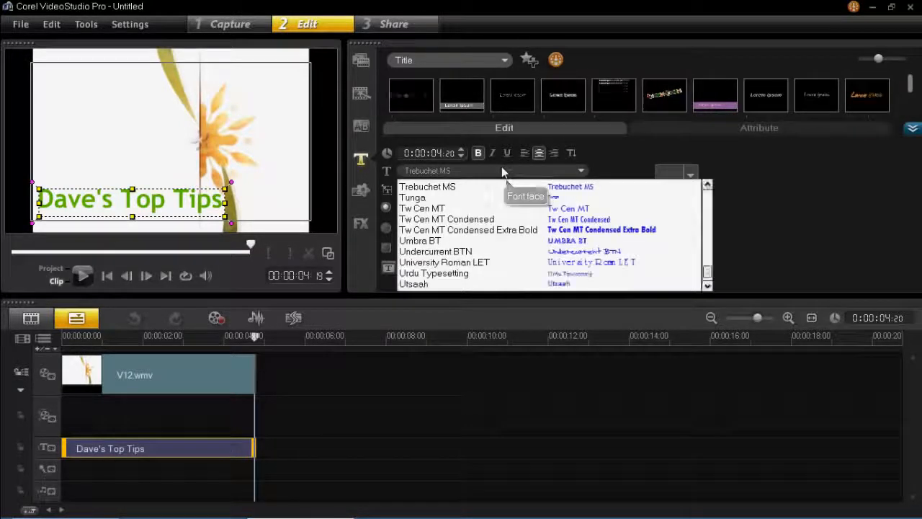
{"action": "scroll", "coordinate": [709, 270], "scroll_direction": "up", "scroll_amount": 3}
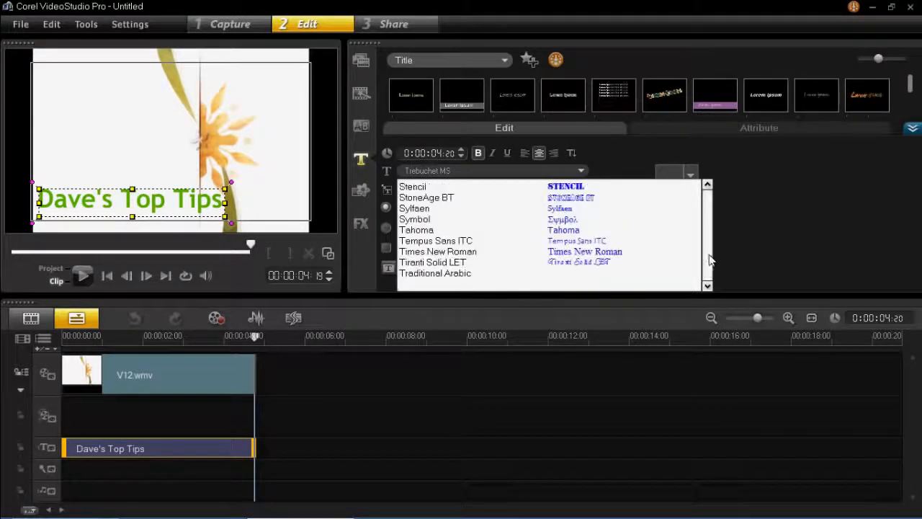
{"action": "scroll", "coordinate": [706, 236], "scroll_direction": "up", "scroll_amount": 3}
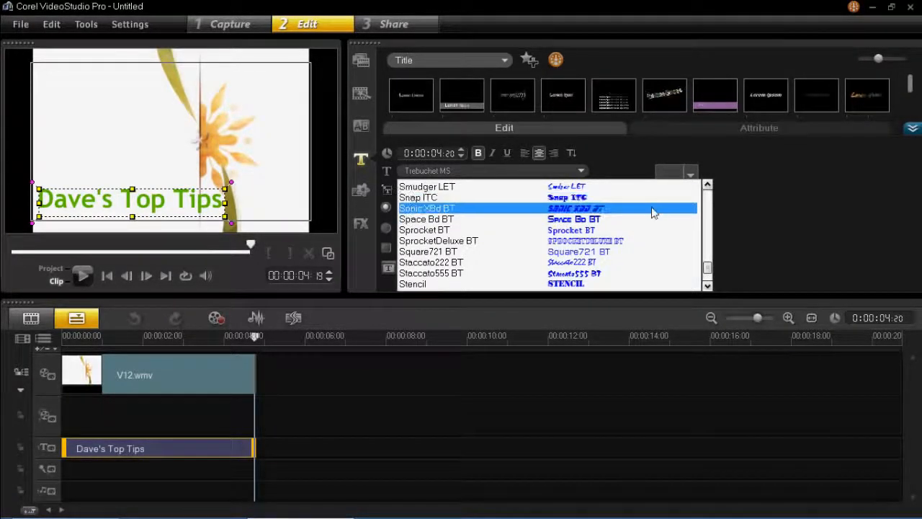
{"action": "left_click", "coordinate": [652, 209]}
{"action": "left_click_drag", "start_coordinate": [200, 190], "coordinate": [199, 197]}
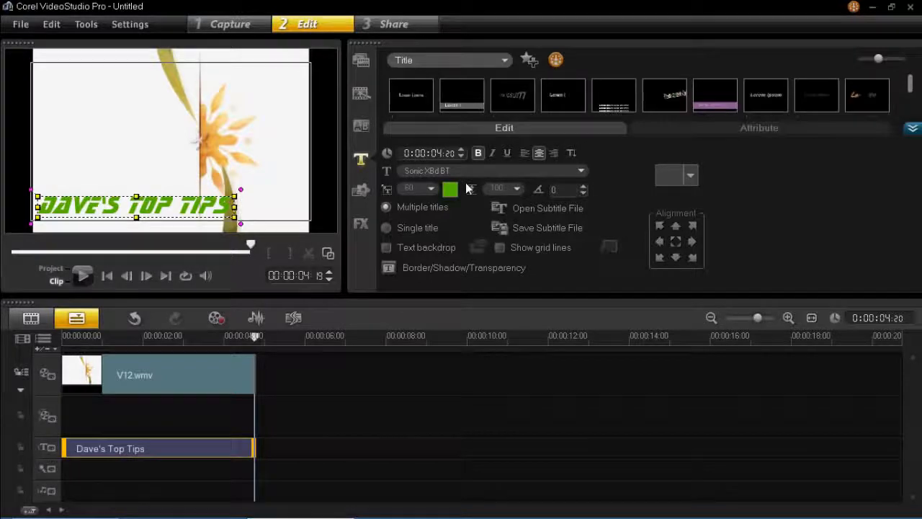
Add a drop shadow to the title text with X and Y offsets of 5.0
{"action": "left_click", "coordinate": [434, 270]}
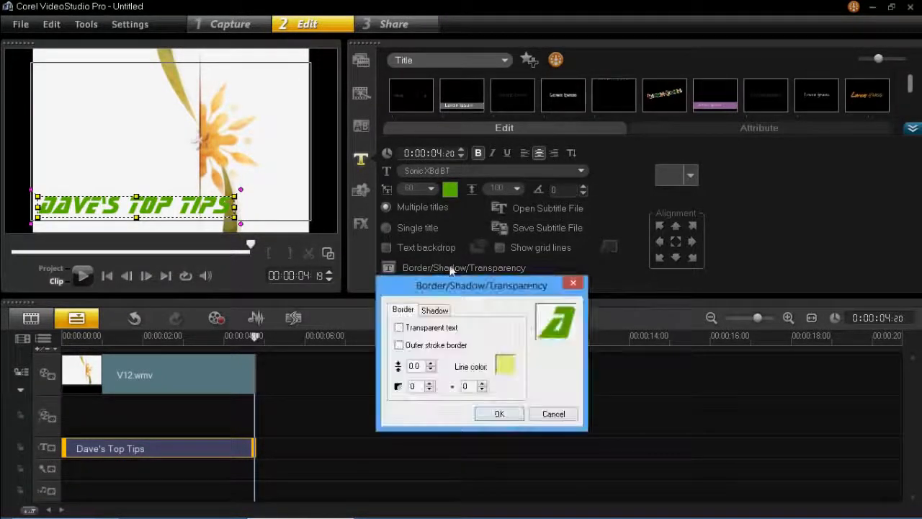
{"action": "left_click_drag", "start_coordinate": [485, 296], "coordinate": [536, 103]}
{"action": "left_click", "coordinate": [487, 117]}
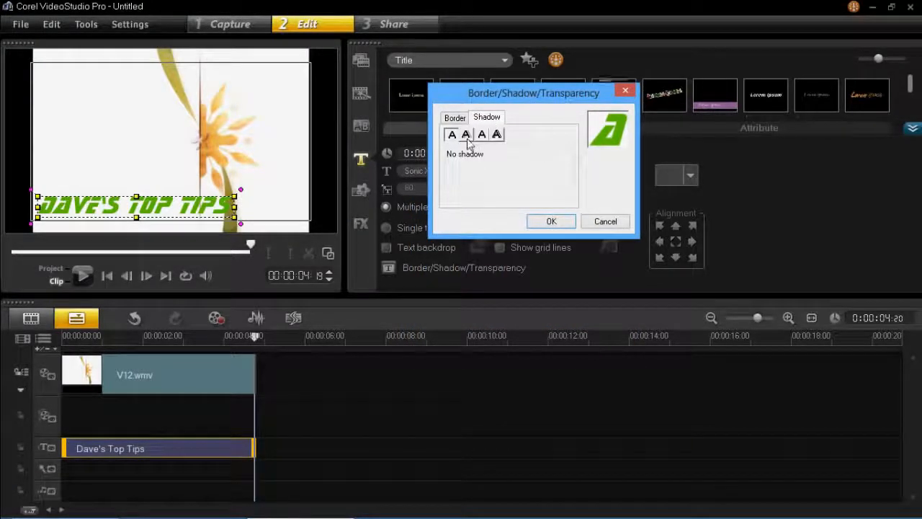
{"action": "left_click", "coordinate": [467, 136]}
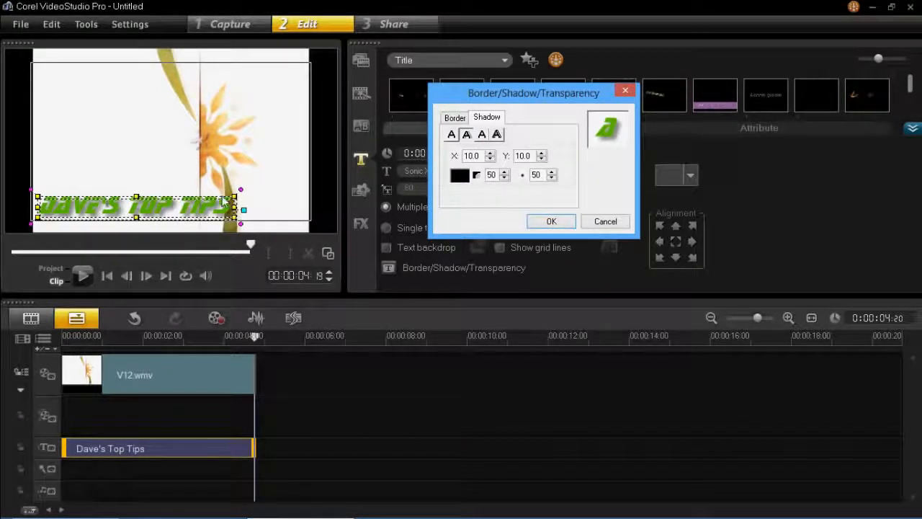
{"action": "left_click", "coordinate": [490, 159]}
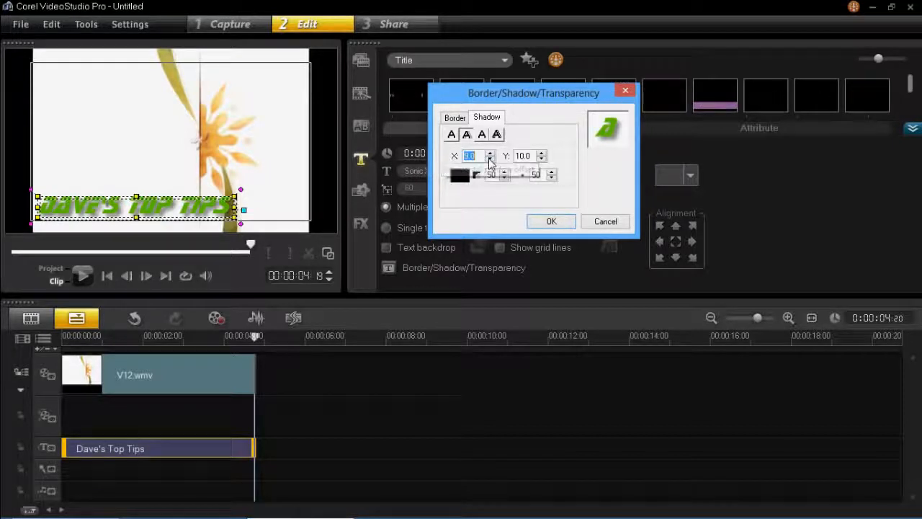
{"action": "left_click", "coordinate": [490, 159]}
{"action": "left_click", "coordinate": [541, 159]}
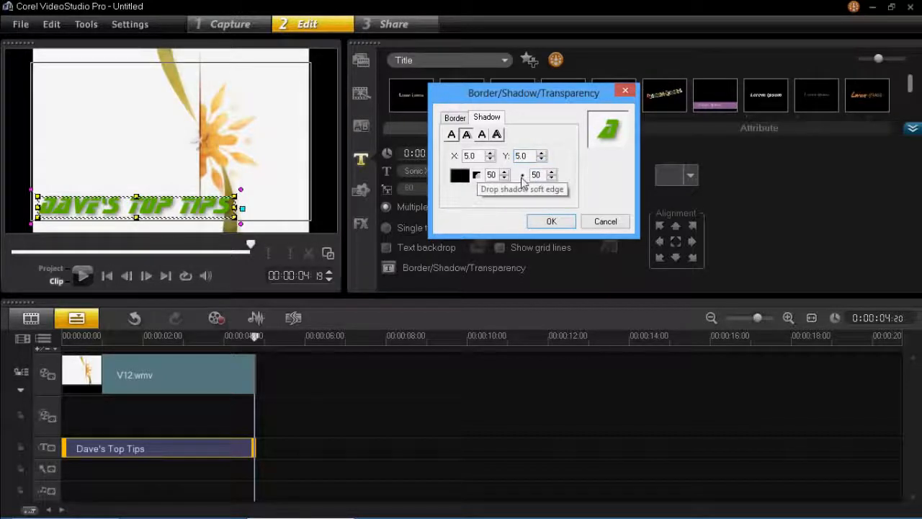
Set the drop shadow's soft edge to 5 and its transparency to 0, and apply the shadow settings
{"action": "left_click", "coordinate": [551, 177]}
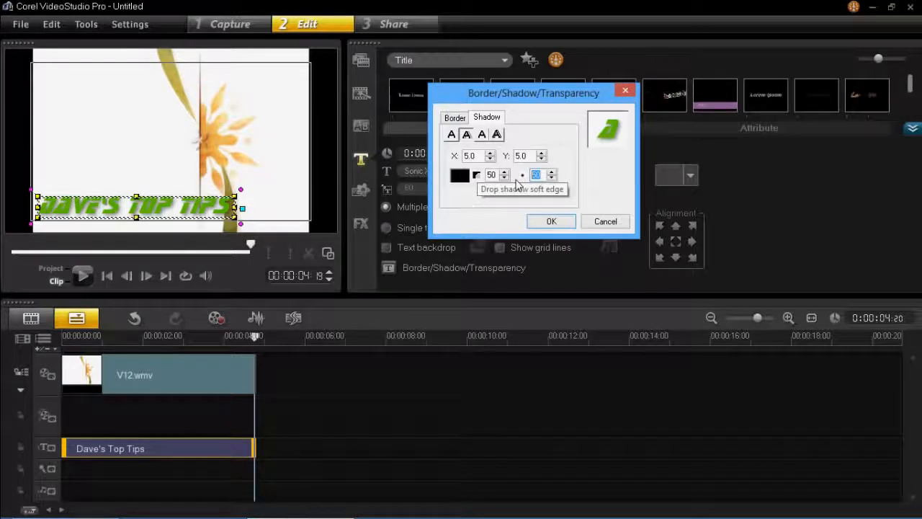
{"action": "type", "text": "5"}
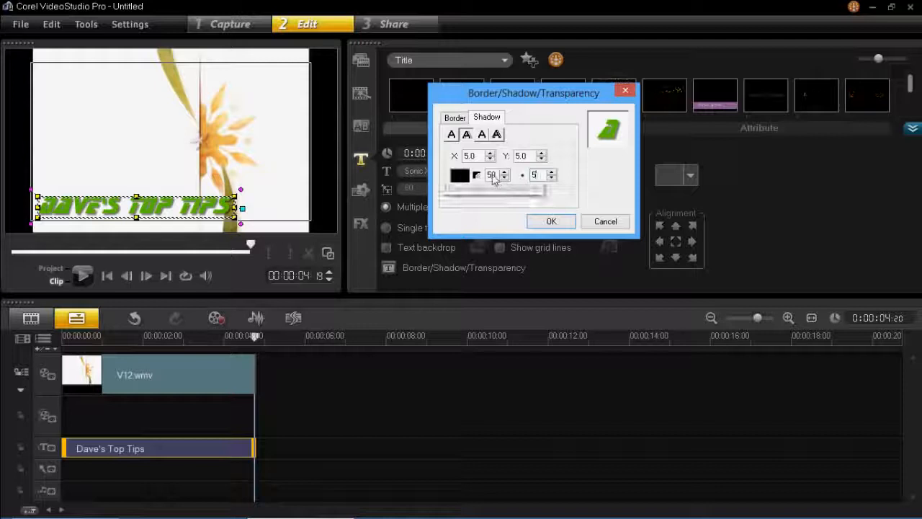
{"action": "double_click", "coordinate": [491, 175]}
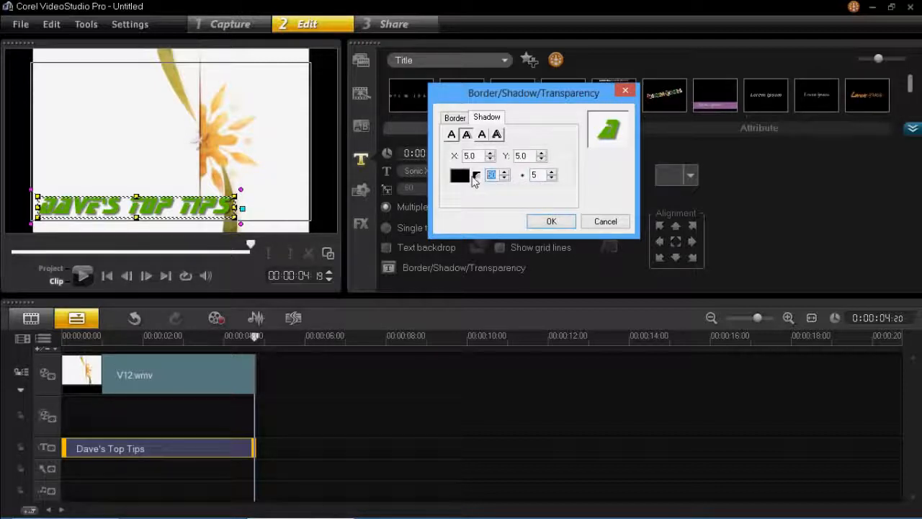
{"action": "type", "text": "0"}
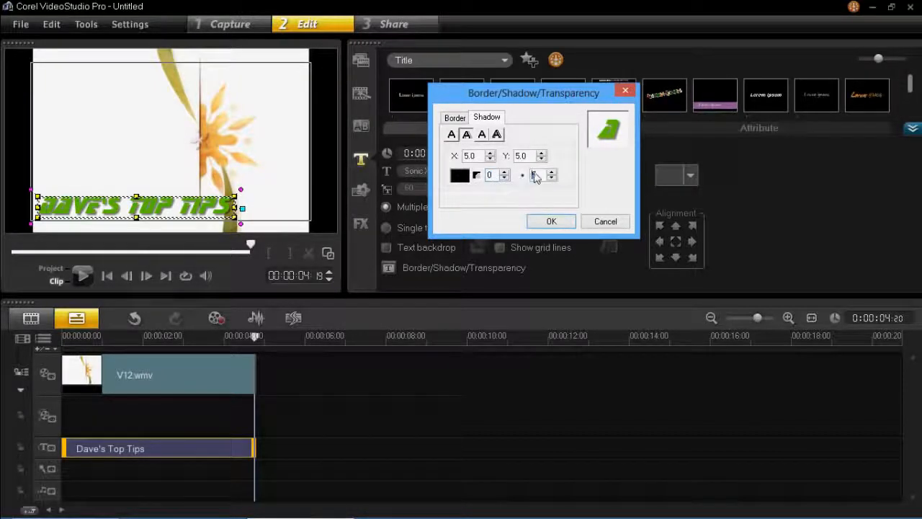
{"action": "double_click", "coordinate": [536, 175]}
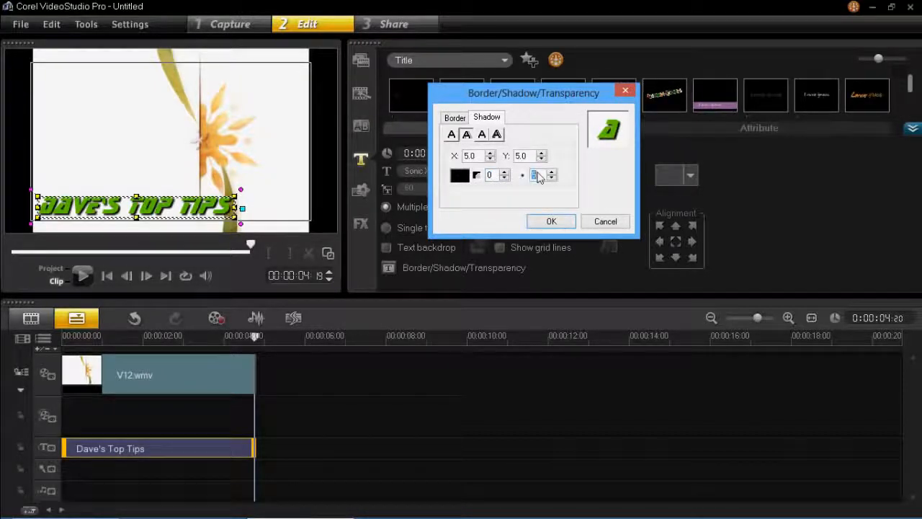
{"action": "left_click", "coordinate": [544, 221]}
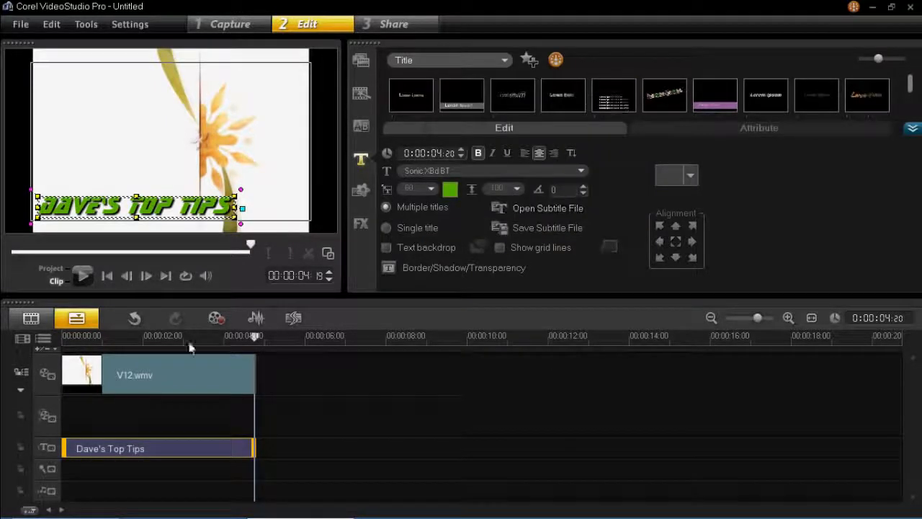
Play the project from the start to check the title's new font and shadow
{"action": "left_click_drag", "start_coordinate": [180, 340], "coordinate": [38, 318]}
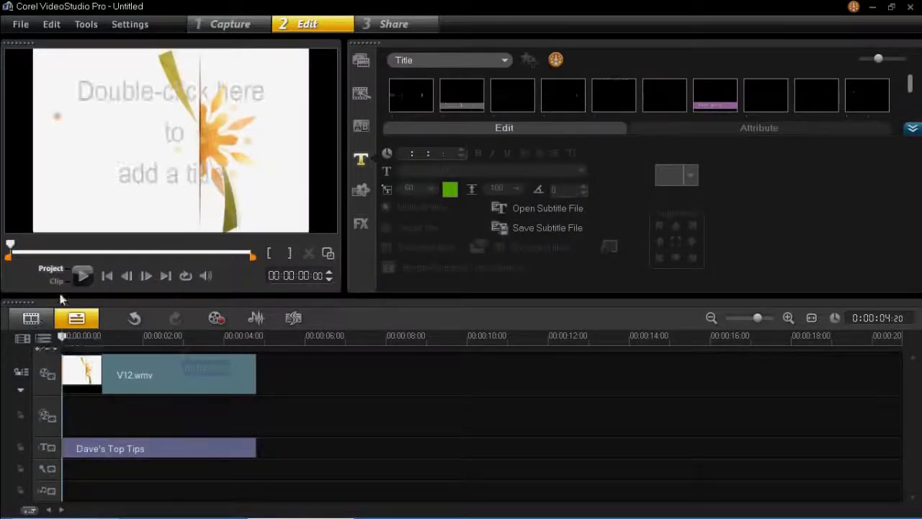
{"action": "left_click", "coordinate": [85, 277]}
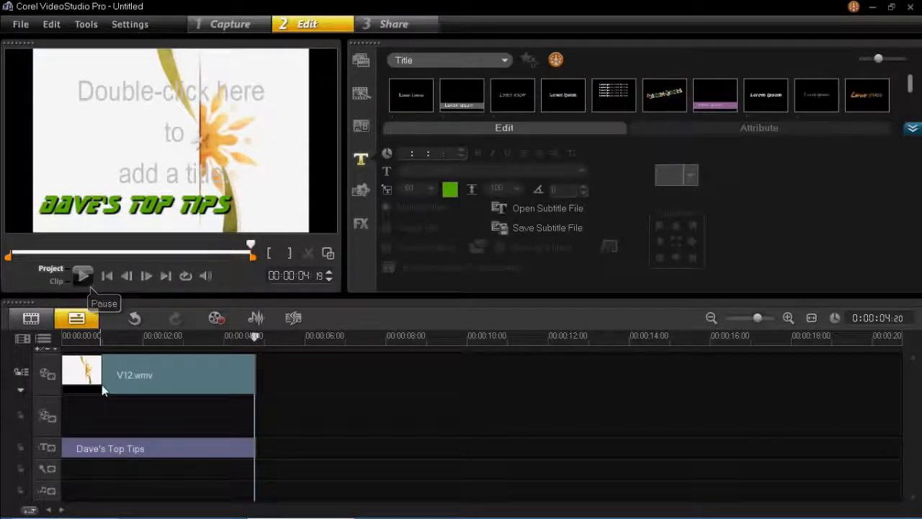
Change the title clip's animation type to Fly and apply the first Fly preset
{"action": "left_click", "coordinate": [127, 446]}
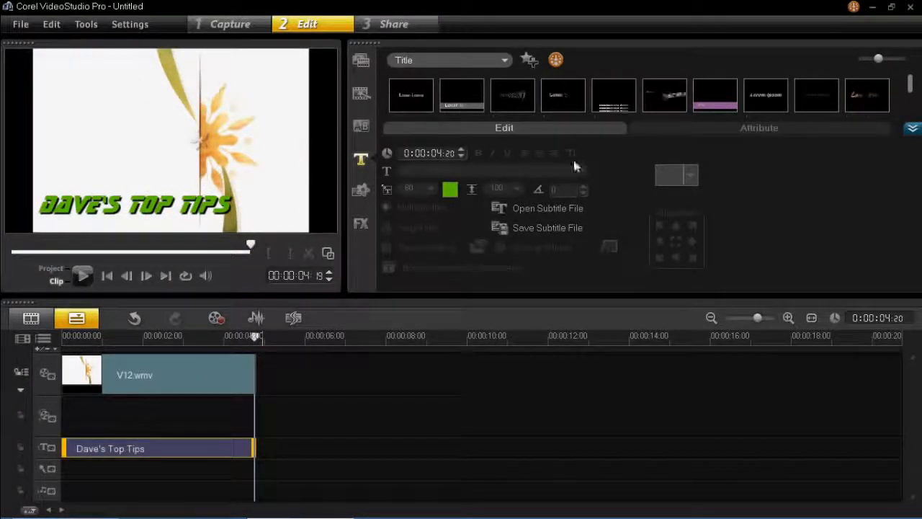
{"action": "left_click", "coordinate": [677, 130]}
{"action": "left_click", "coordinate": [414, 150]}
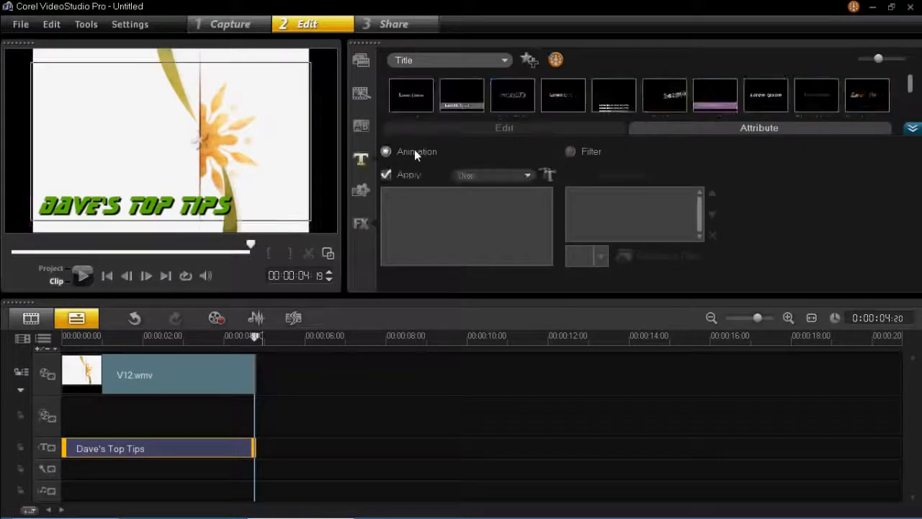
{"action": "left_click", "coordinate": [547, 175]}
{"action": "left_click", "coordinate": [710, 181]}
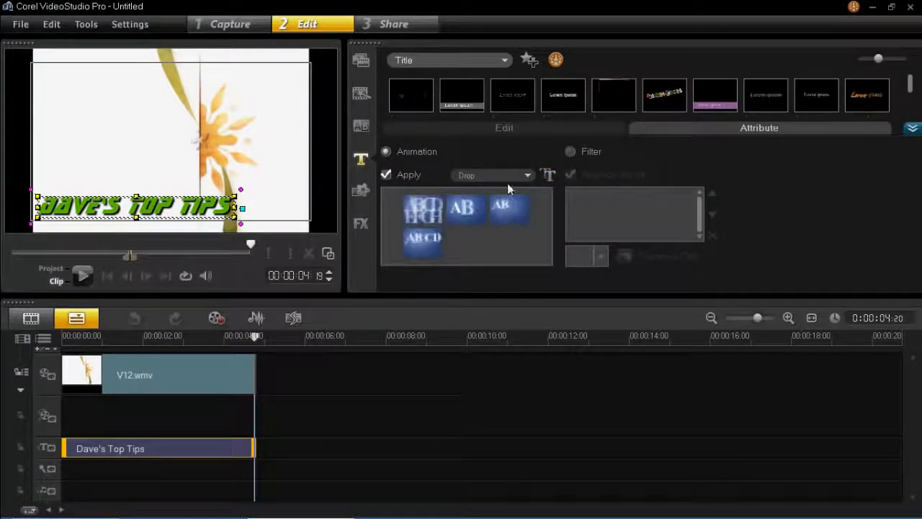
{"action": "left_click", "coordinate": [518, 175]}
{"action": "left_click", "coordinate": [497, 195]}
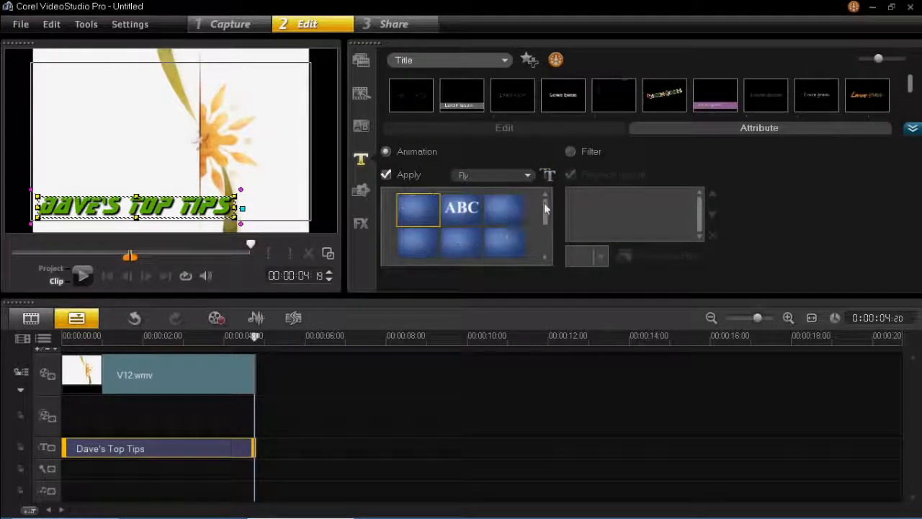
{"action": "left_click_drag", "start_coordinate": [544, 207], "coordinate": [535, 231]}
{"action": "scroll", "coordinate": [535, 231], "scroll_direction": "up", "scroll_amount": 2}
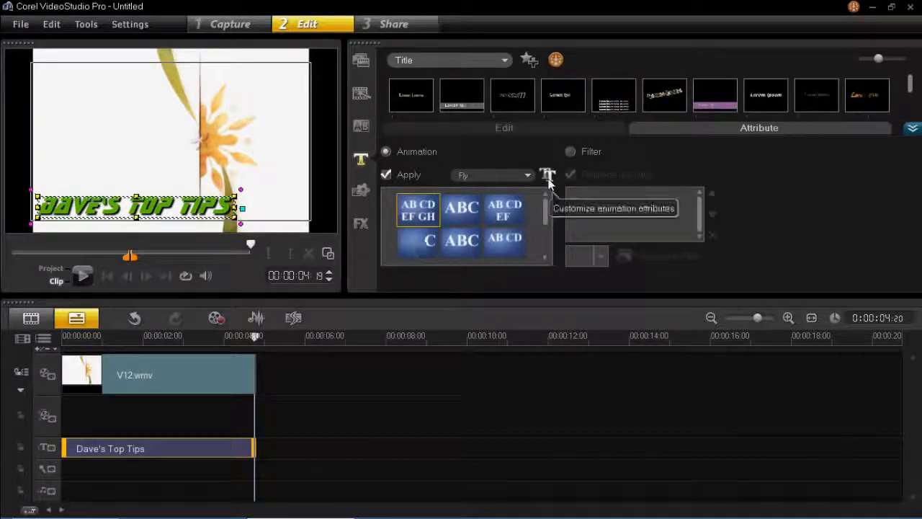
{"action": "left_click", "coordinate": [427, 204]}
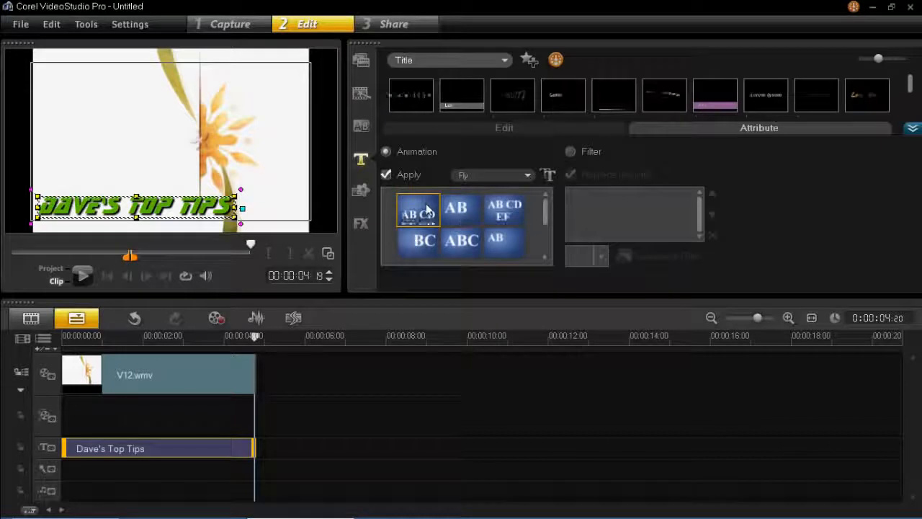
Customize the title's Fly animation with a Long pause and apply the animation settings
{"action": "left_click", "coordinate": [548, 176]}
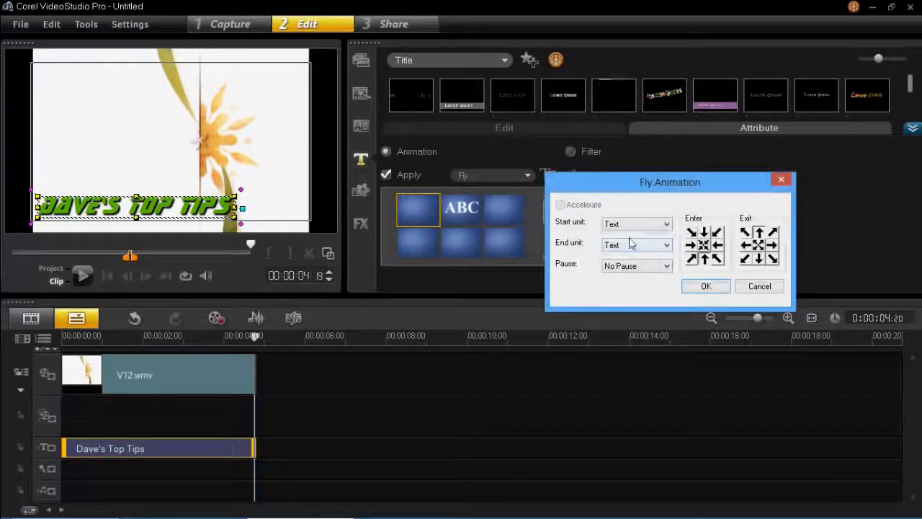
{"action": "left_click_drag", "start_coordinate": [669, 189], "coordinate": [642, 116]}
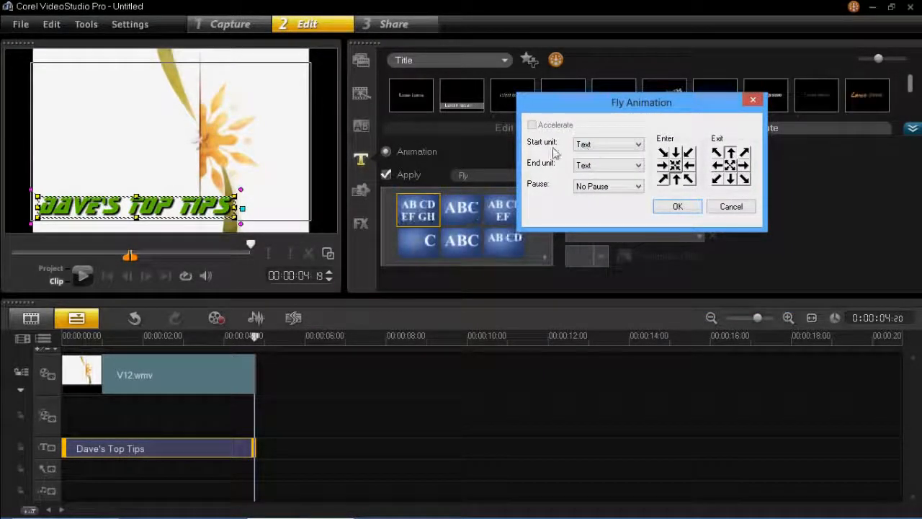
{"action": "left_click", "coordinate": [581, 188]}
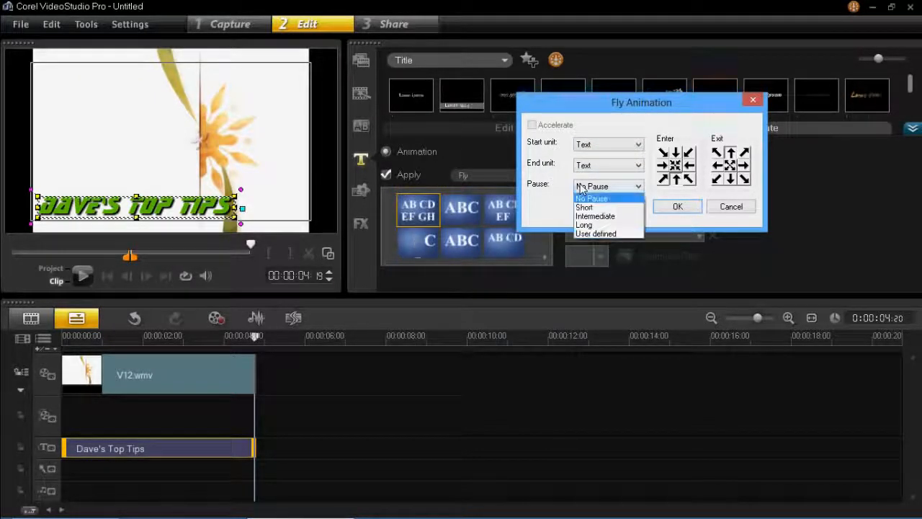
{"action": "left_click", "coordinate": [594, 225]}
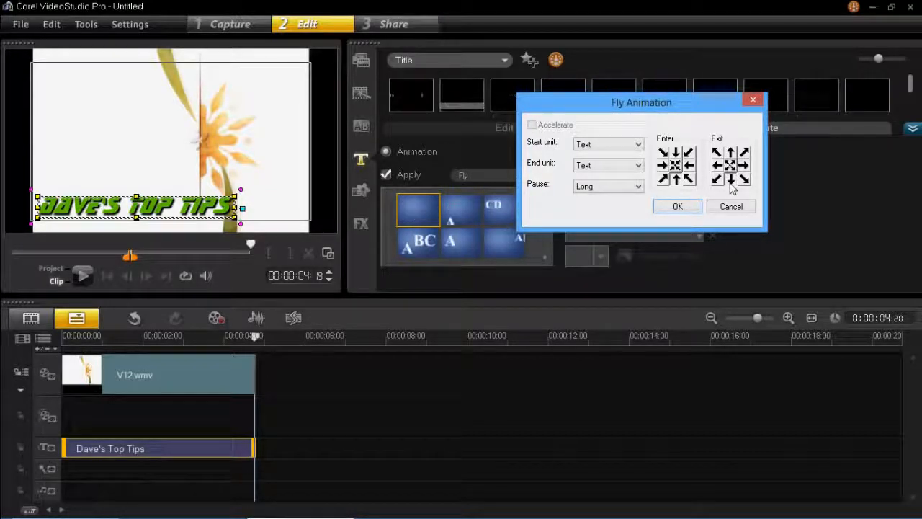
{"action": "left_click", "coordinate": [677, 207]}
Play the project from the start and scrub through it to check the title's Fly animation
{"action": "left_click_drag", "start_coordinate": [158, 338], "coordinate": [35, 332]}
{"action": "left_click", "coordinate": [88, 278]}
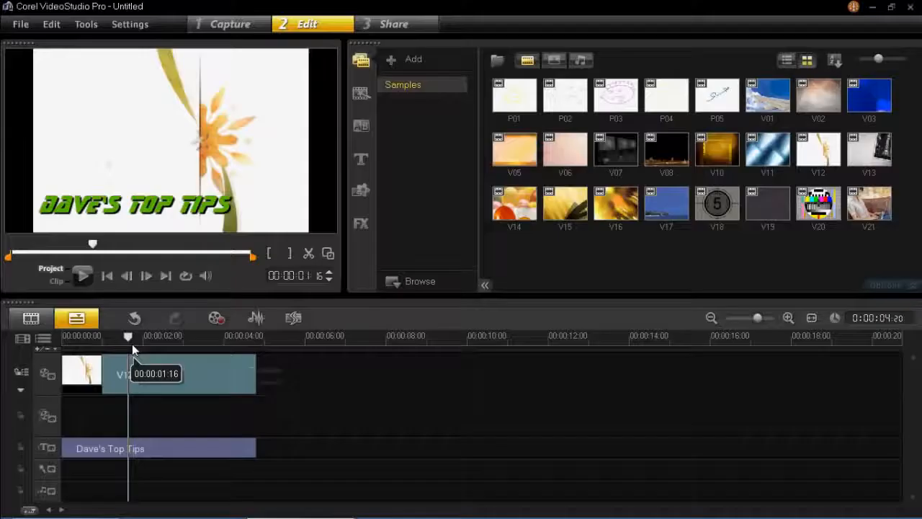
{"action": "left_click_drag", "start_coordinate": [132, 344], "coordinate": [178, 337]}
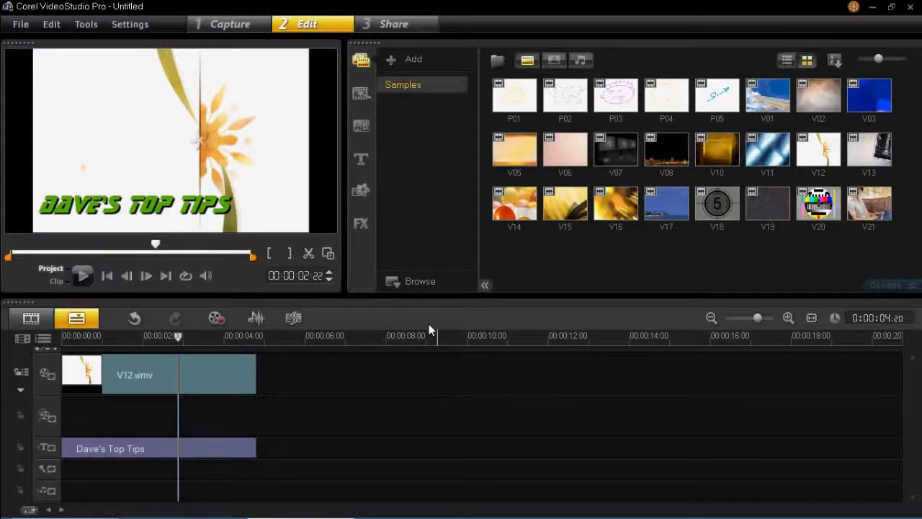
Add the M15 sample audio at the start of the music track and play the project from the beginning
{"action": "left_click", "coordinate": [527, 62]}
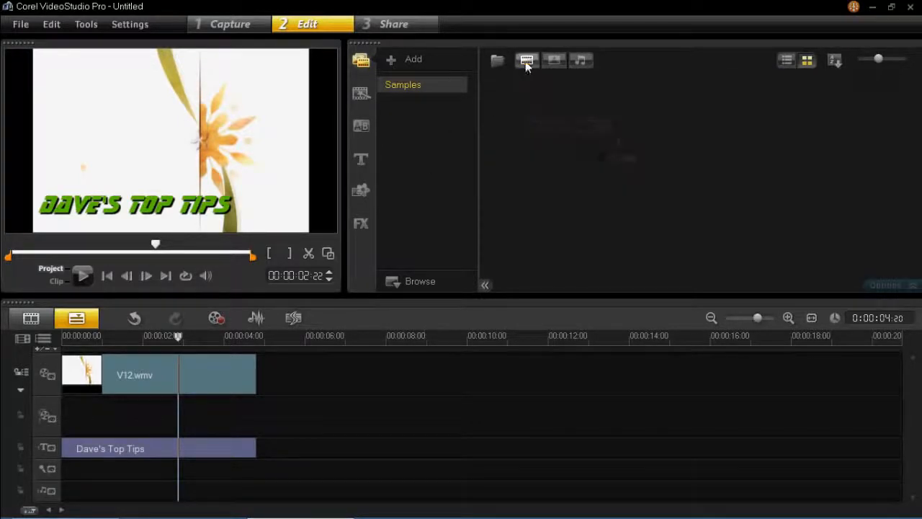
{"action": "left_click", "coordinate": [582, 62]}
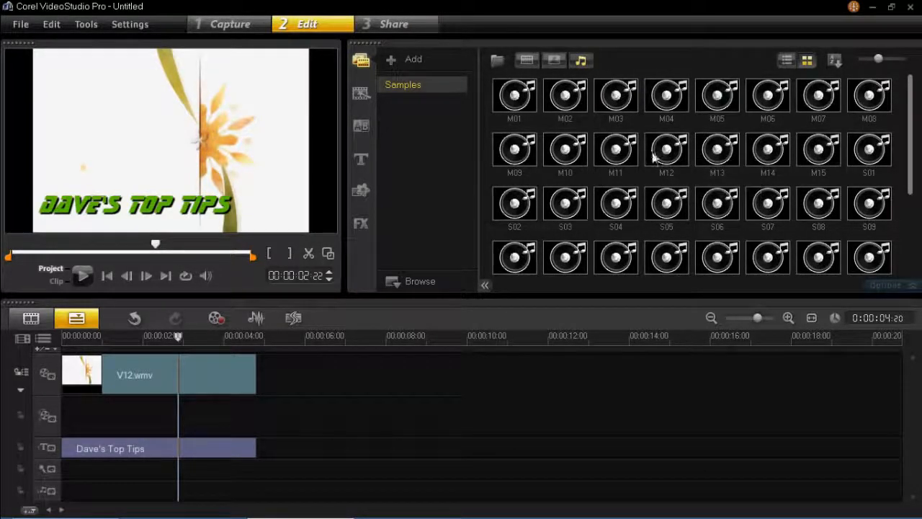
{"action": "left_click", "coordinate": [818, 151]}
{"action": "left_click", "coordinate": [81, 276]}
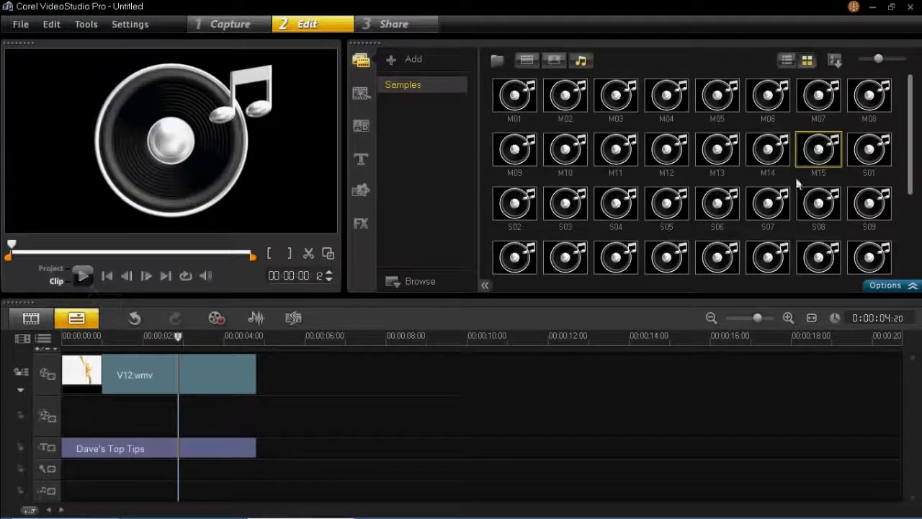
{"action": "left_click_drag", "start_coordinate": [833, 160], "coordinate": [72, 494]}
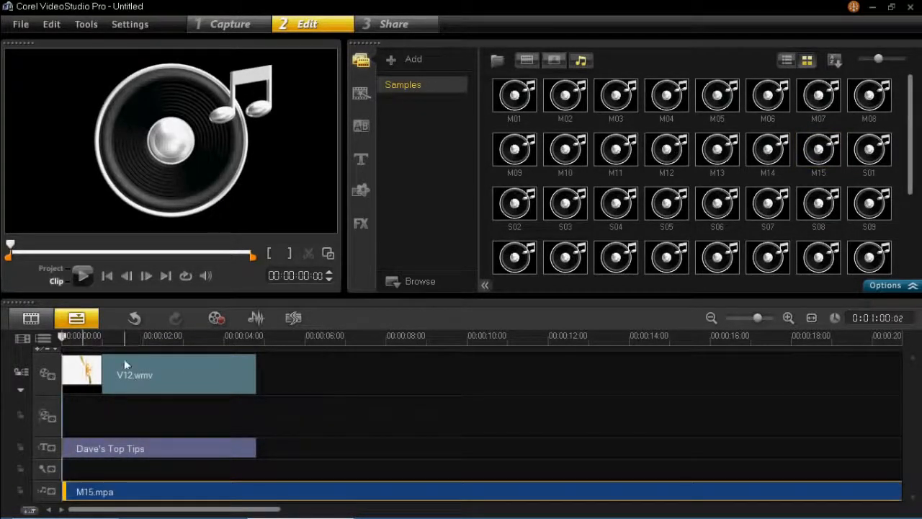
{"action": "left_click", "coordinate": [61, 337]}
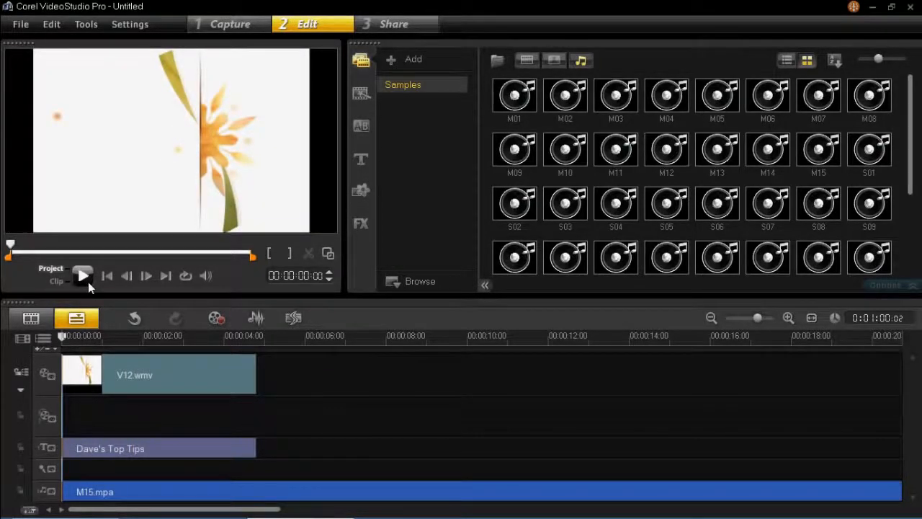
{"action": "left_click", "coordinate": [88, 282]}
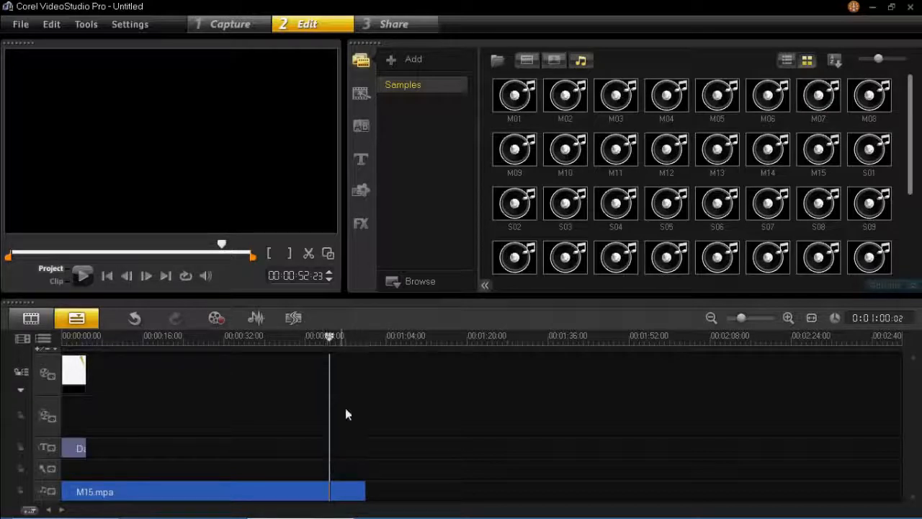
Trim the end of the M15 music clip to match the end of the video and title clips
{"action": "left_click", "coordinate": [372, 336]}
{"action": "left_click", "coordinate": [342, 494]}
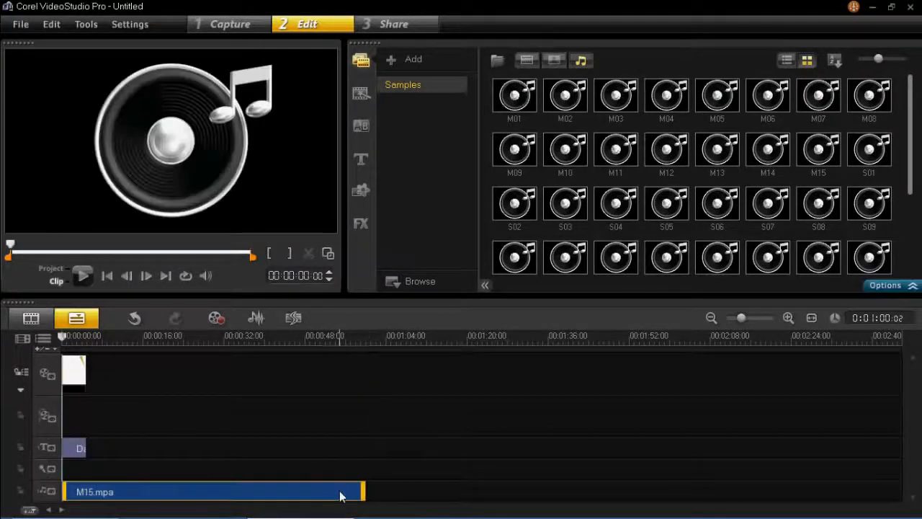
{"action": "left_click_drag", "start_coordinate": [365, 494], "coordinate": [89, 467]}
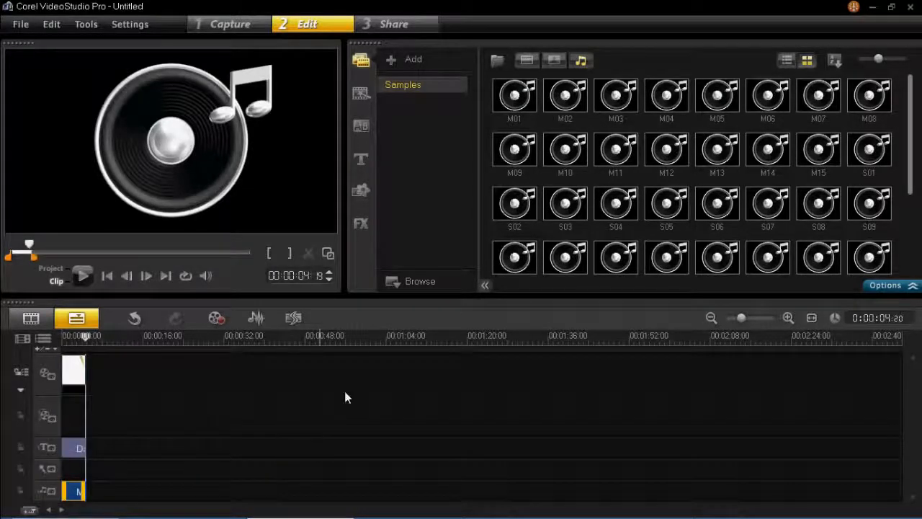
Add a fade-out to the M15 music clip and move its starting volume point slightly toward the clip's end
{"action": "left_click_drag", "start_coordinate": [743, 320], "coordinate": [758, 317]}
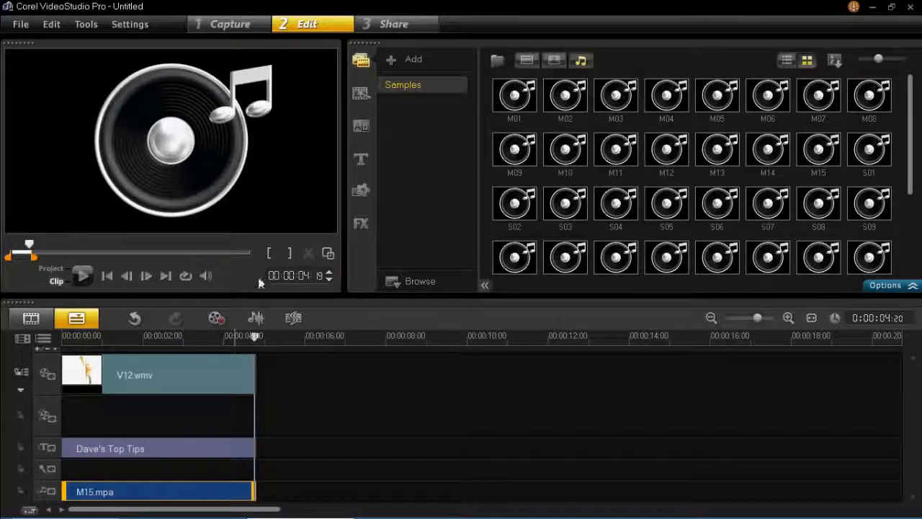
{"action": "left_click", "coordinate": [257, 318]}
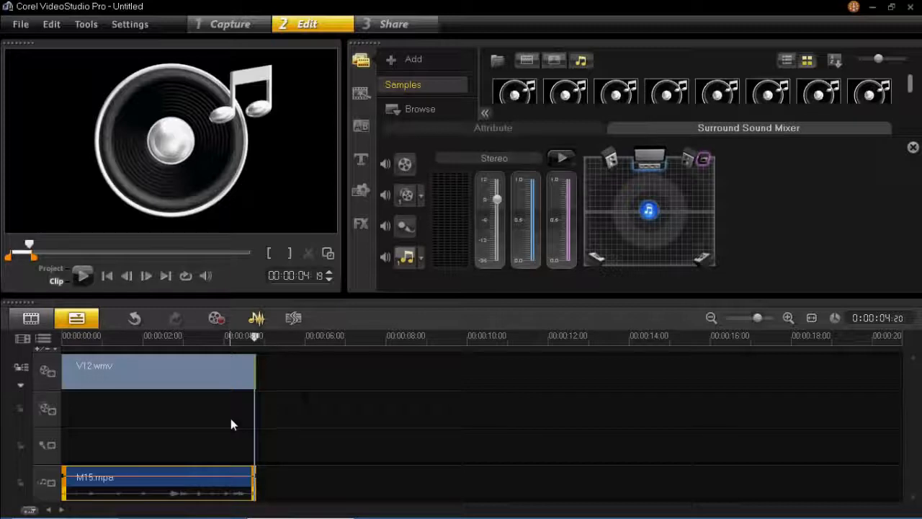
{"action": "left_click", "coordinate": [439, 129]}
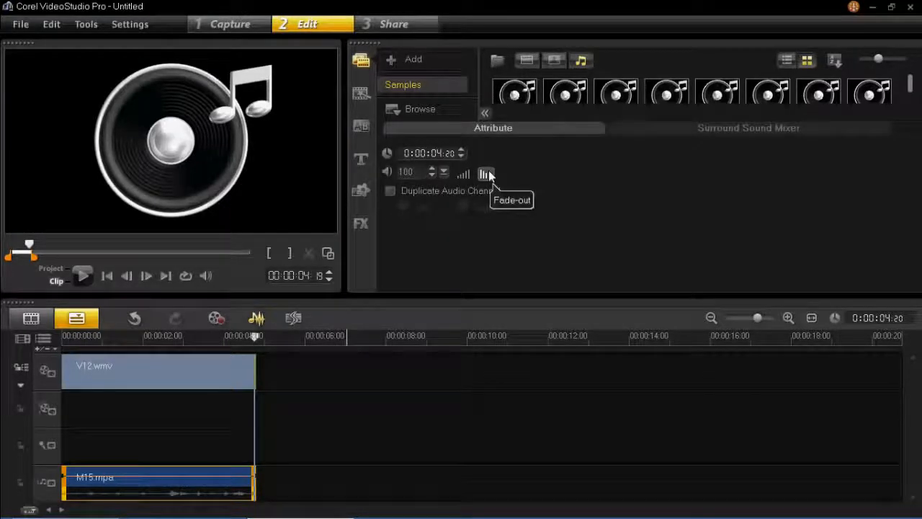
{"action": "left_click", "coordinate": [488, 175]}
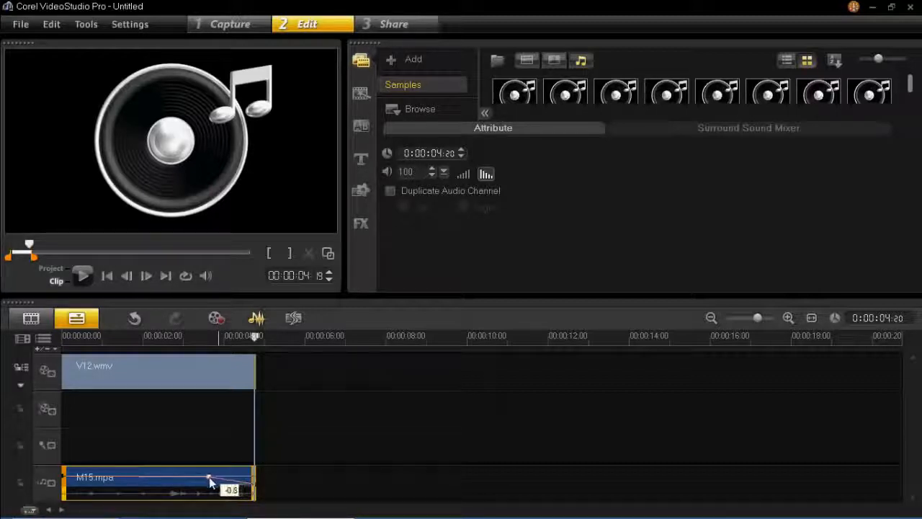
{"action": "left_click_drag", "start_coordinate": [758, 318], "coordinate": [772, 319]}
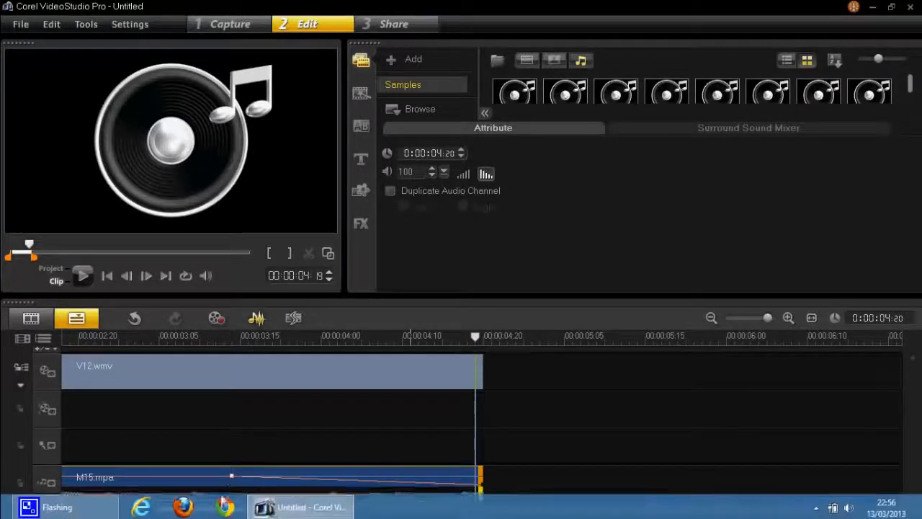
{"action": "left_click_drag", "start_coordinate": [233, 476], "coordinate": [242, 476]}
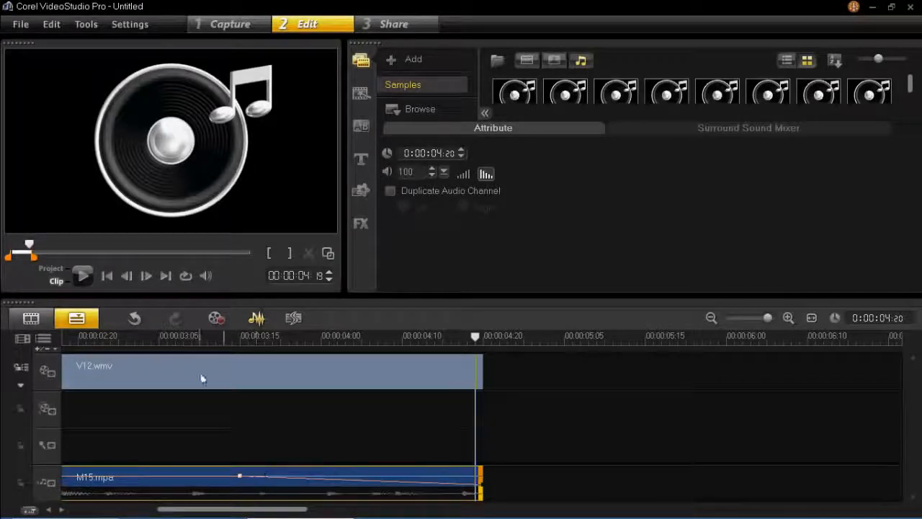
Play the project from the start to check the music fade-out, and return the playhead to about 2:05
{"action": "left_click", "coordinate": [228, 340]}
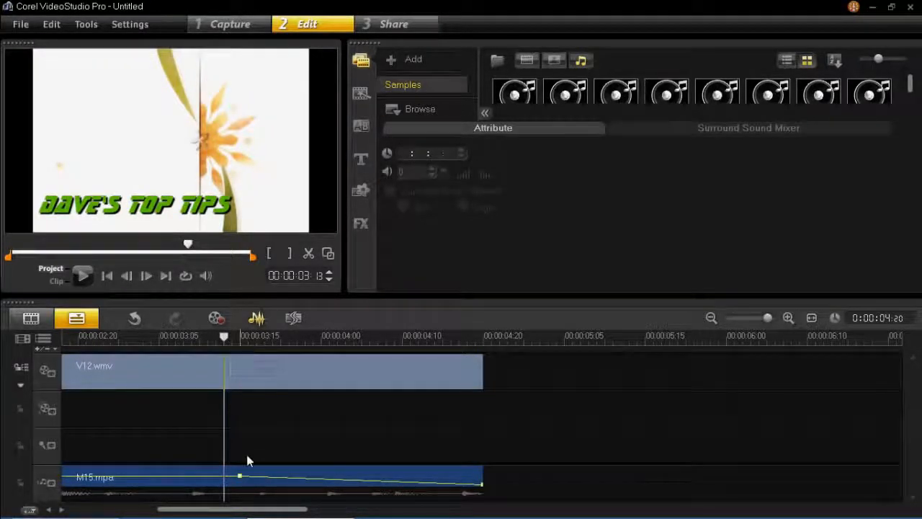
{"action": "left_click", "coordinate": [107, 275]}
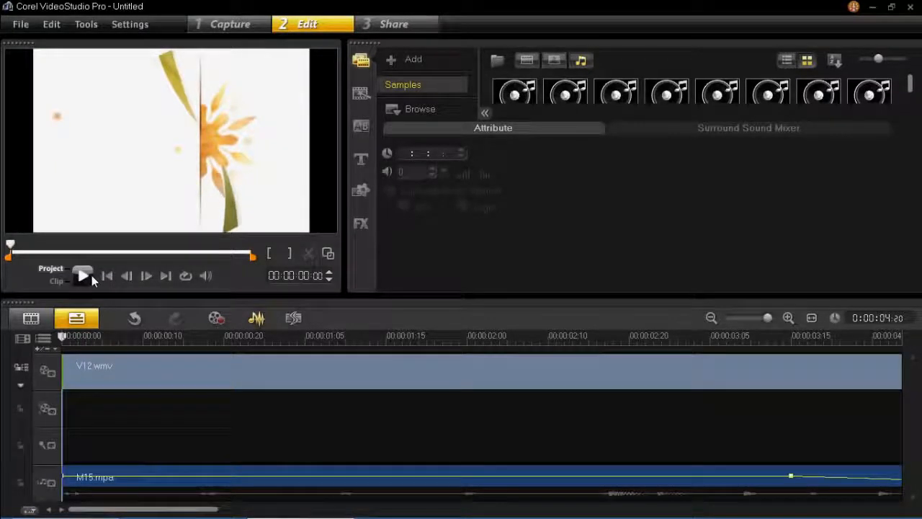
{"action": "left_click", "coordinate": [83, 275]}
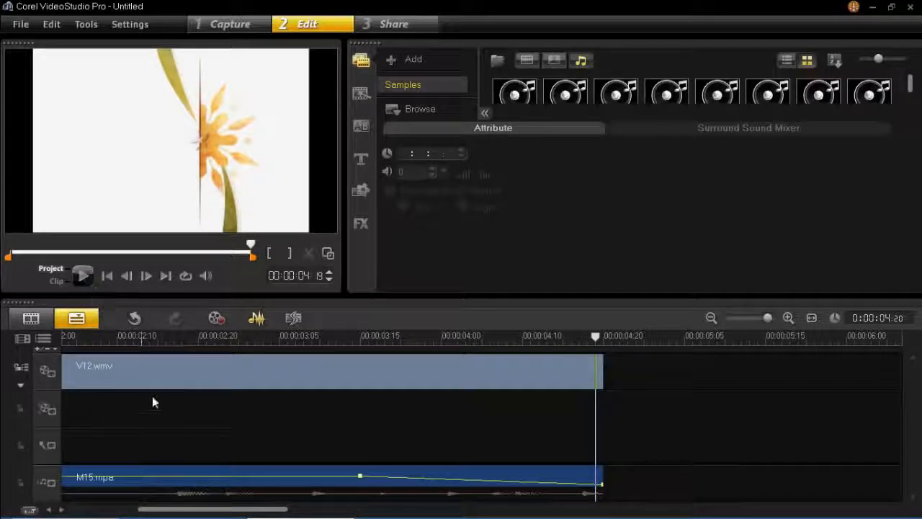
{"action": "left_click", "coordinate": [189, 334]}
{"action": "left_click", "coordinate": [83, 336]}
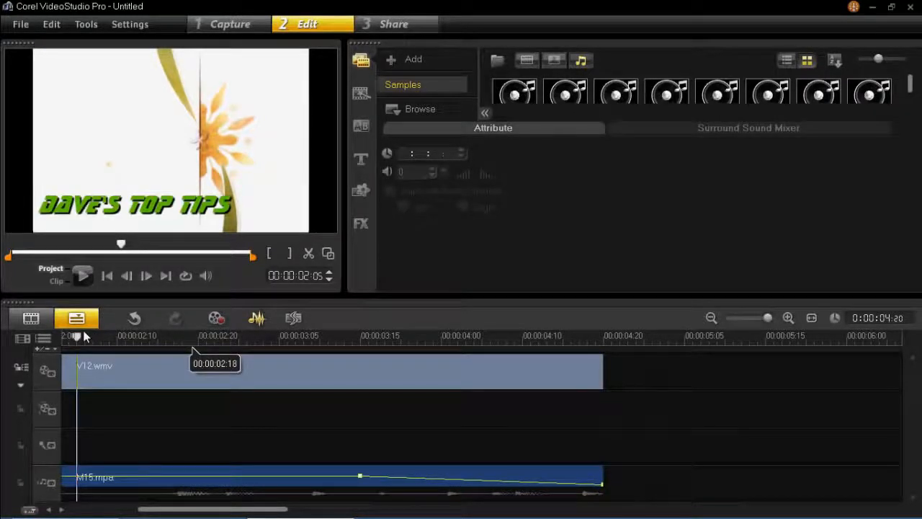